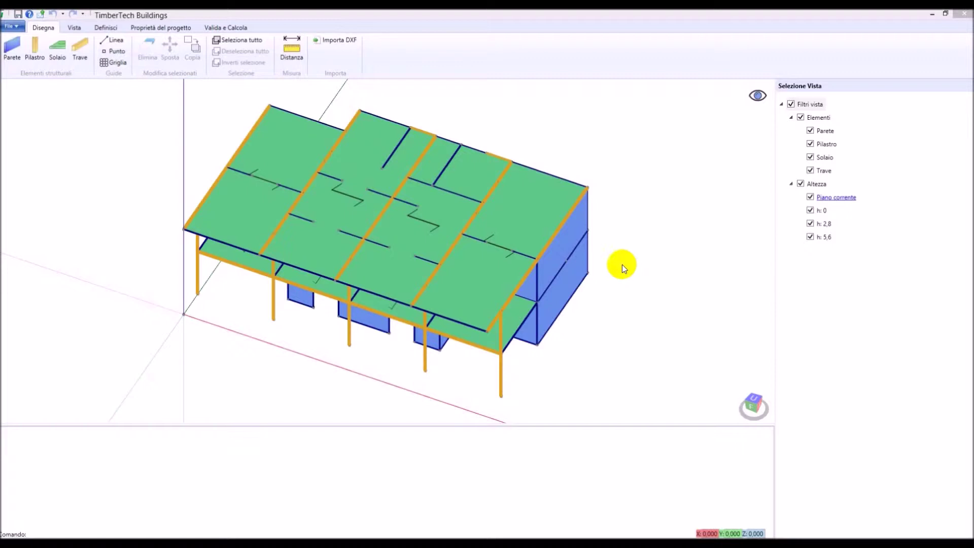
{"action": "mouse_move", "coordinate": [385, 251]}
{"action": "right_mouse_down"}
{"action": "mouse_move", "coordinate": [387, 263]}
{"action": "mouse_move", "coordinate": [401, 265]}
{"action": "mouse_move", "coordinate": [763, 259]}
{"action": "mouse_move", "coordinate": [718, 261]}
{"action": "right_mouse_up"}
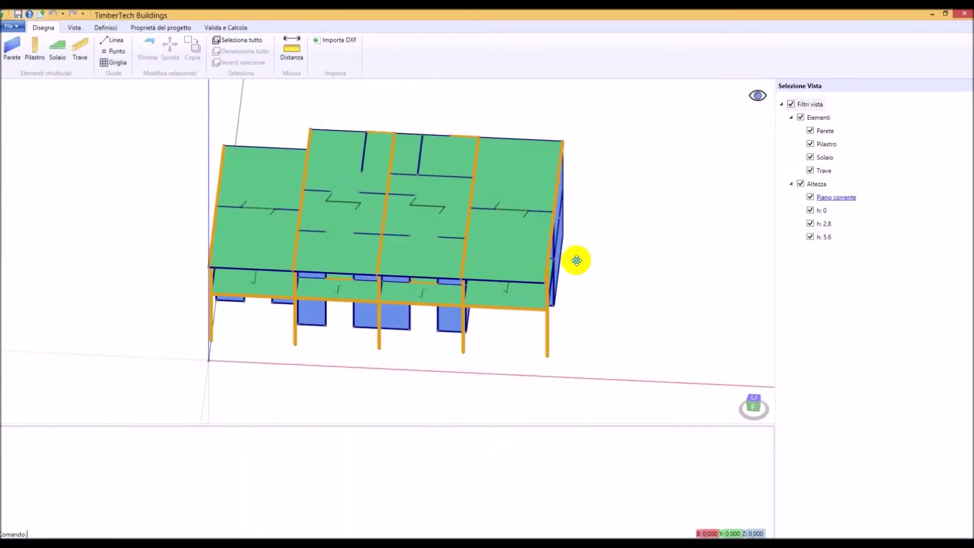
{"action": "right_click_drag", "start_coordinate": [577, 258], "coordinate": [541, 260]}
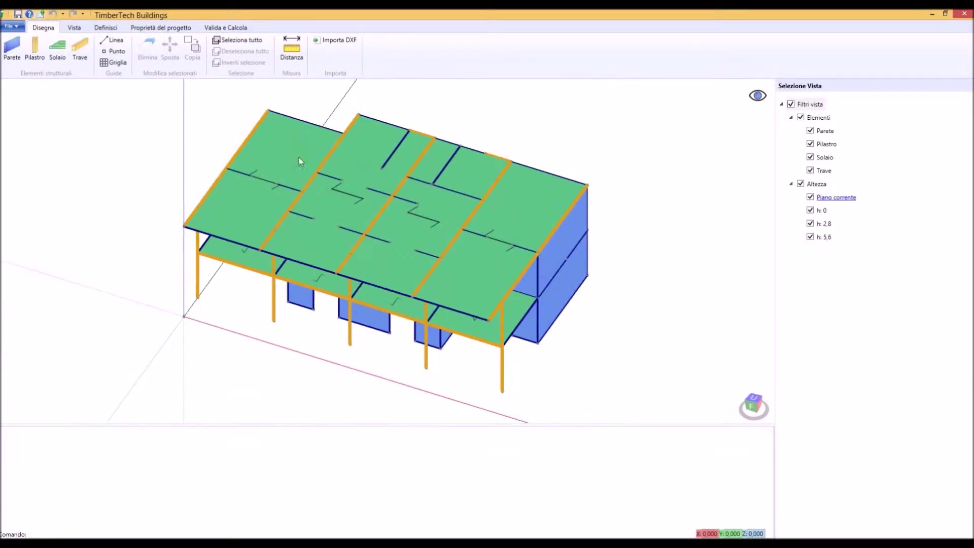
{"action": "left_click", "coordinate": [817, 237]}
{"action": "right_click_drag", "start_coordinate": [414, 213], "coordinate": [495, 250]}
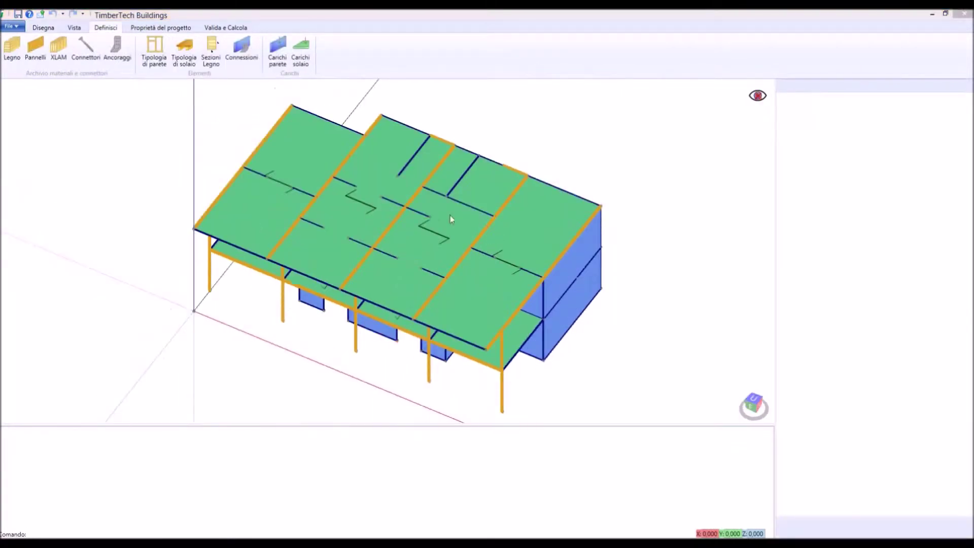
Add a new timber section using homogeneous glulam GL 24h, keeping the default name and 160 x 240 mm dimensions.
{"action": "left_click", "coordinate": [558, 253]}
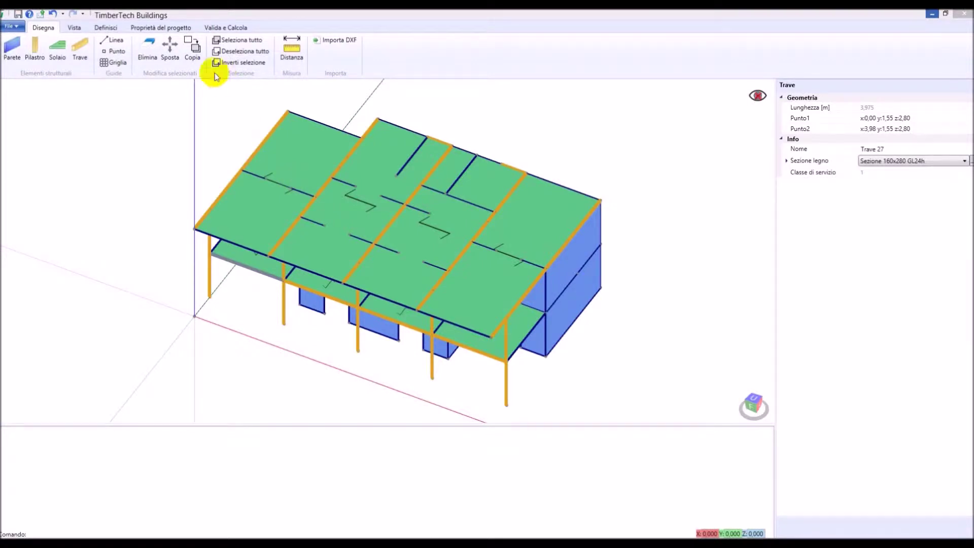
{"action": "left_click", "coordinate": [116, 27]}
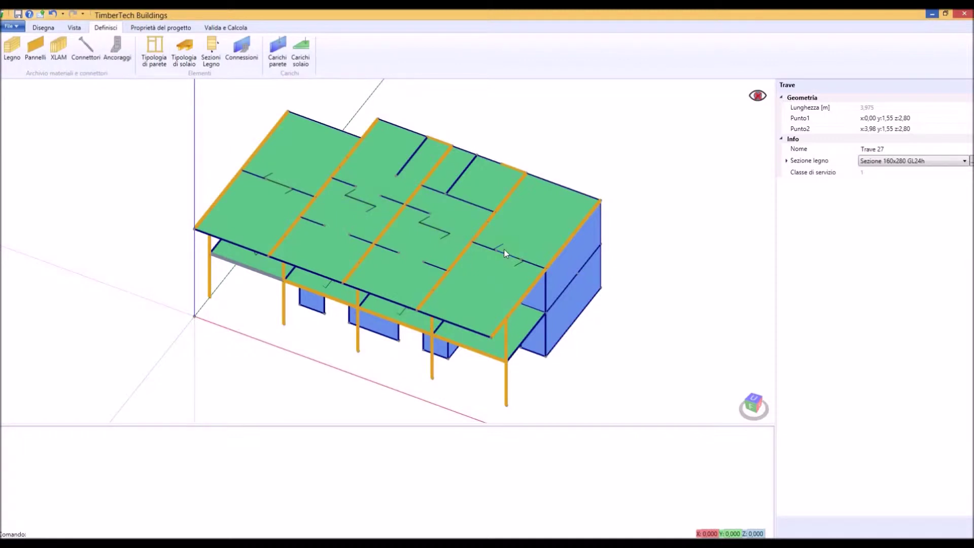
{"action": "left_click", "coordinate": [216, 60]}
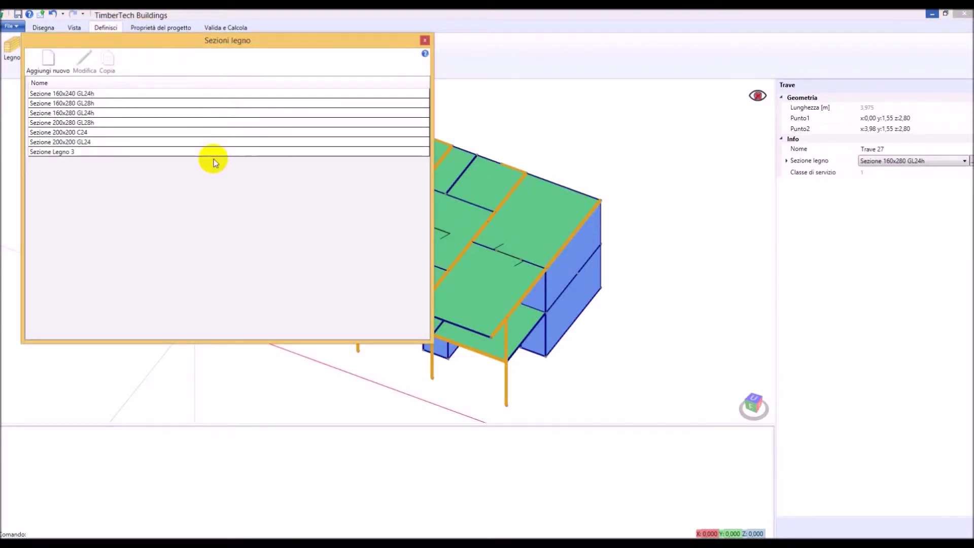
{"action": "left_click", "coordinate": [42, 59]}
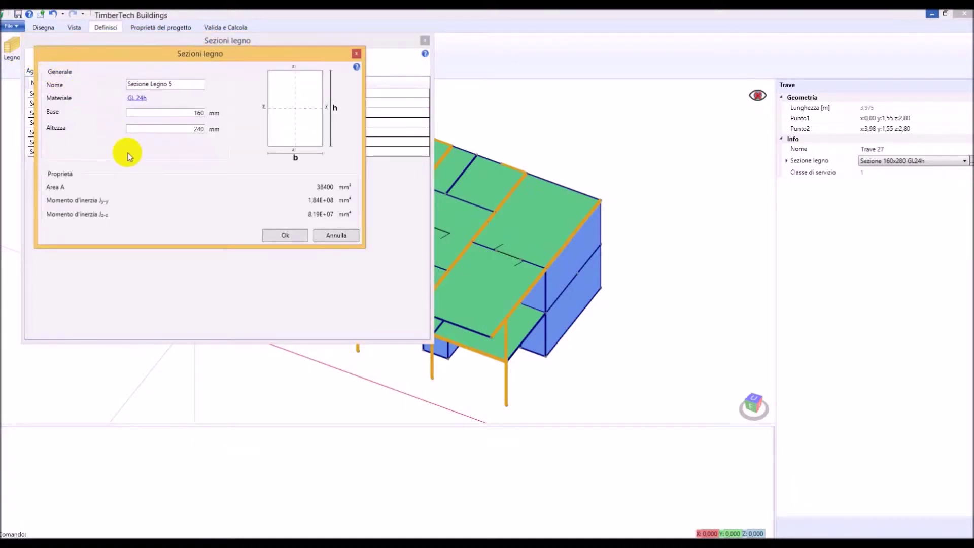
{"action": "triple_click", "coordinate": [181, 83]}
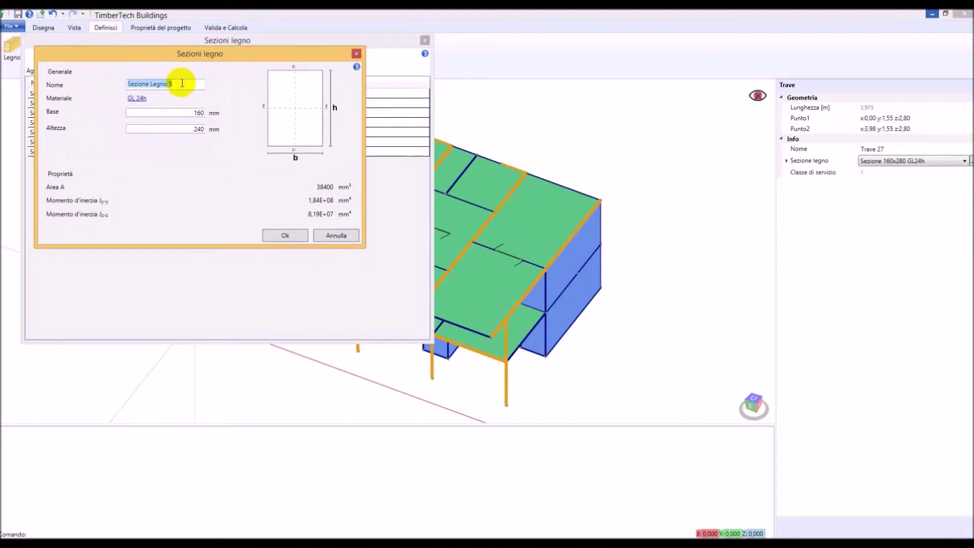
{"action": "left_click", "coordinate": [138, 99]}
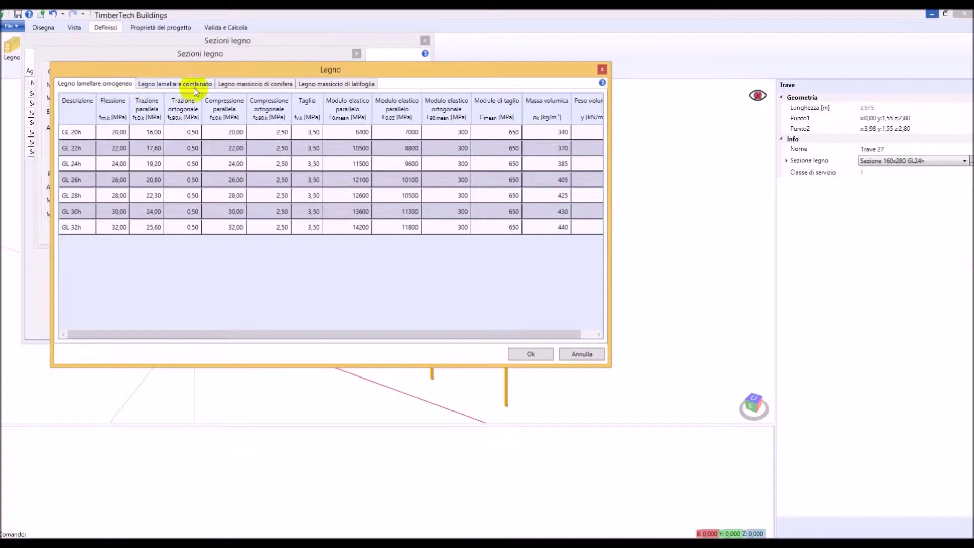
{"action": "left_click", "coordinate": [186, 163]}
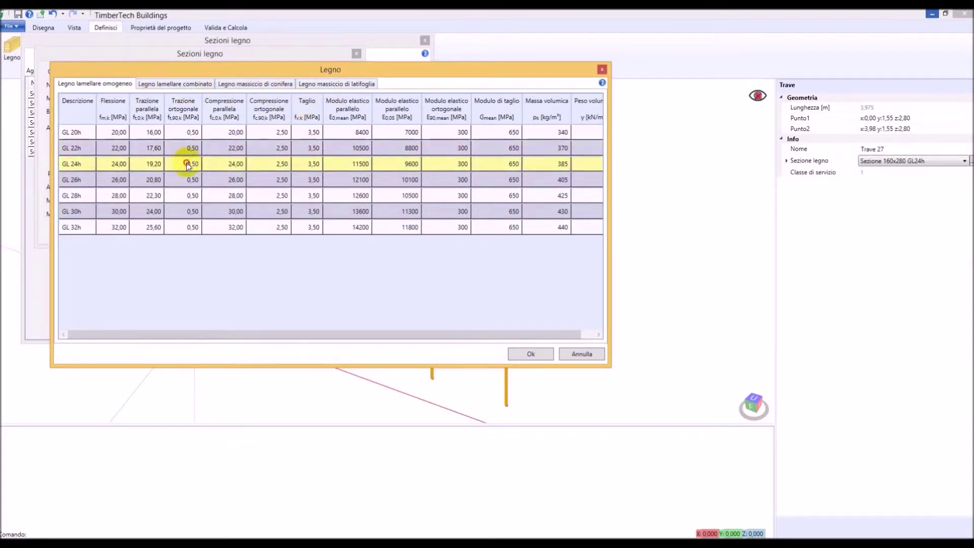
{"action": "left_click", "coordinate": [530, 352]}
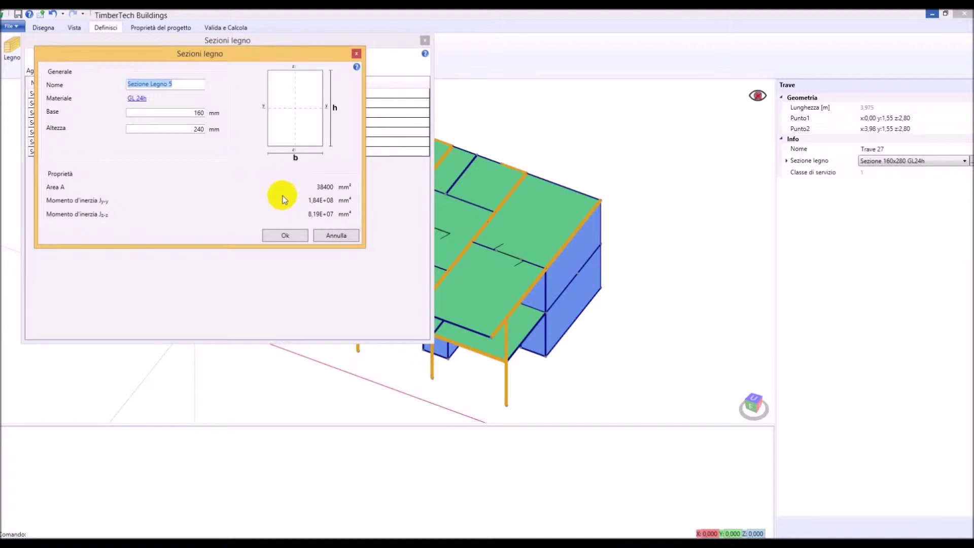
{"action": "left_click", "coordinate": [285, 235]}
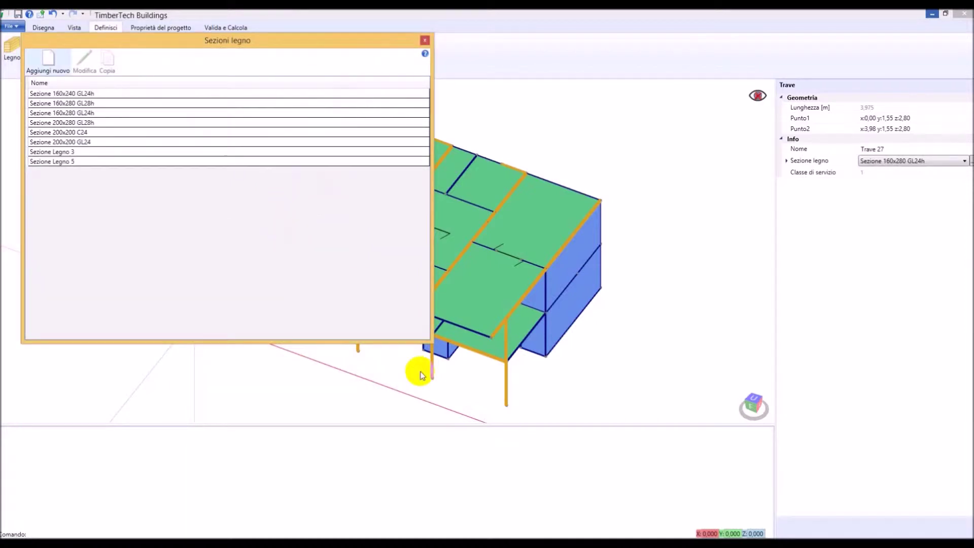
{"action": "key", "text": "Escape"}
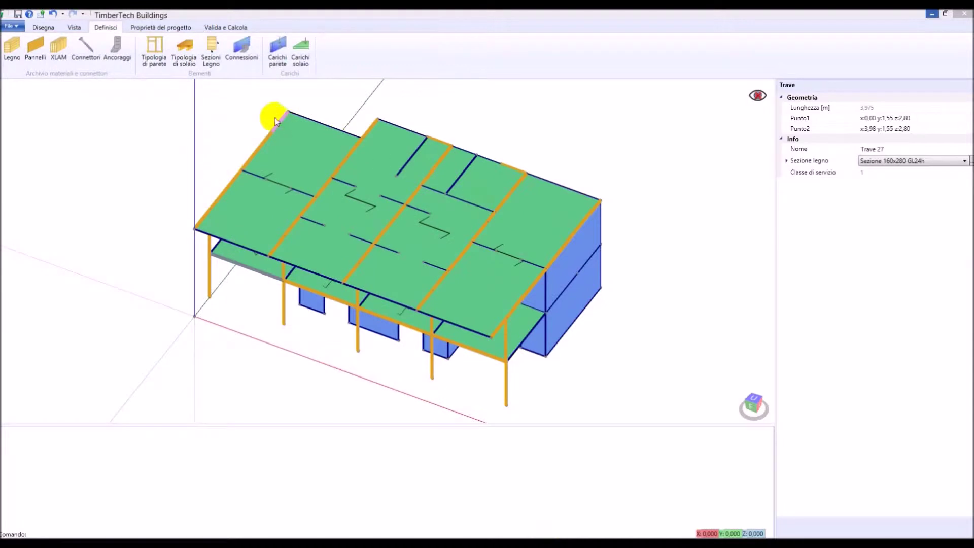
Inspect the floor type "Solaio a travetti 160x200" and the softwood grades available for its joists, leaving its definition unchanged.
{"action": "left_click", "coordinate": [181, 47]}
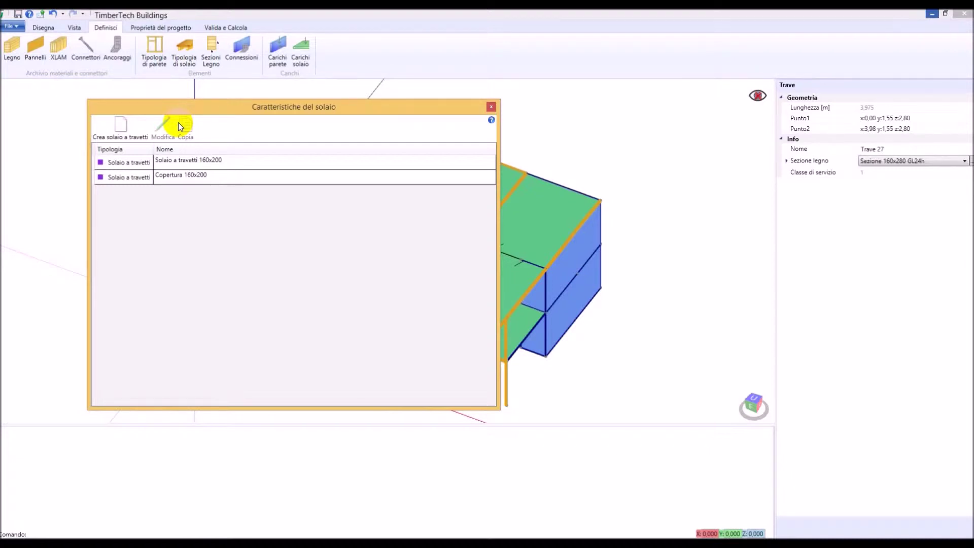
{"action": "double_click", "coordinate": [183, 161]}
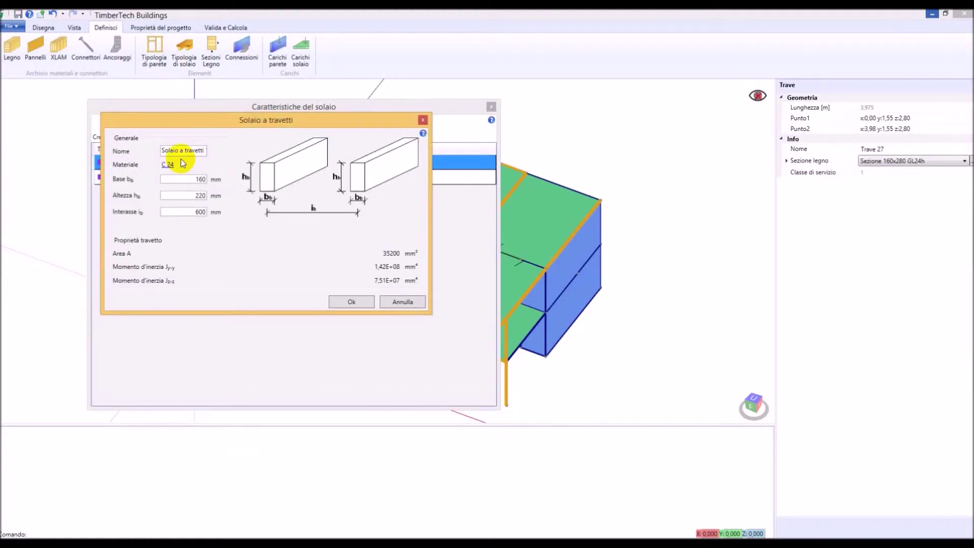
{"action": "triple_click", "coordinate": [173, 148]}
{"action": "left_click", "coordinate": [170, 165]}
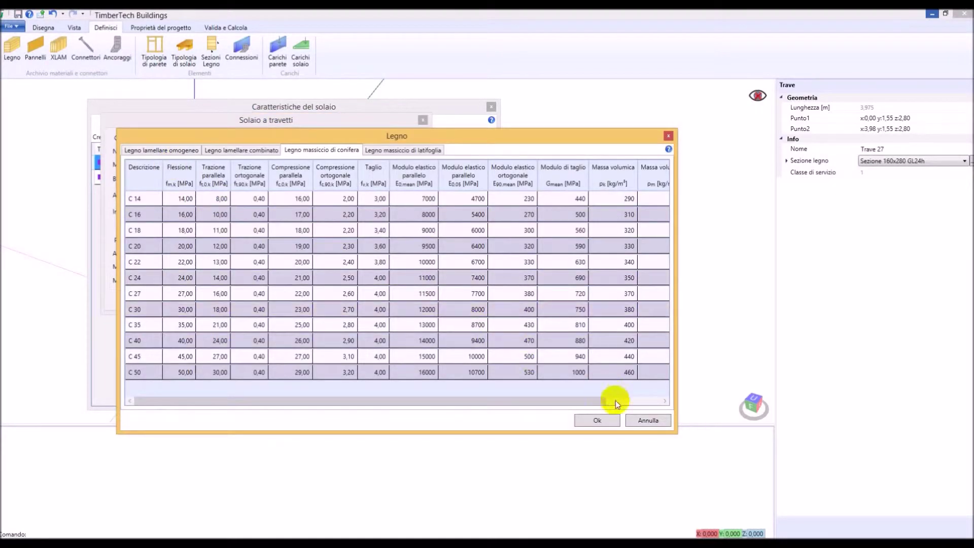
{"action": "left_click", "coordinate": [635, 420]}
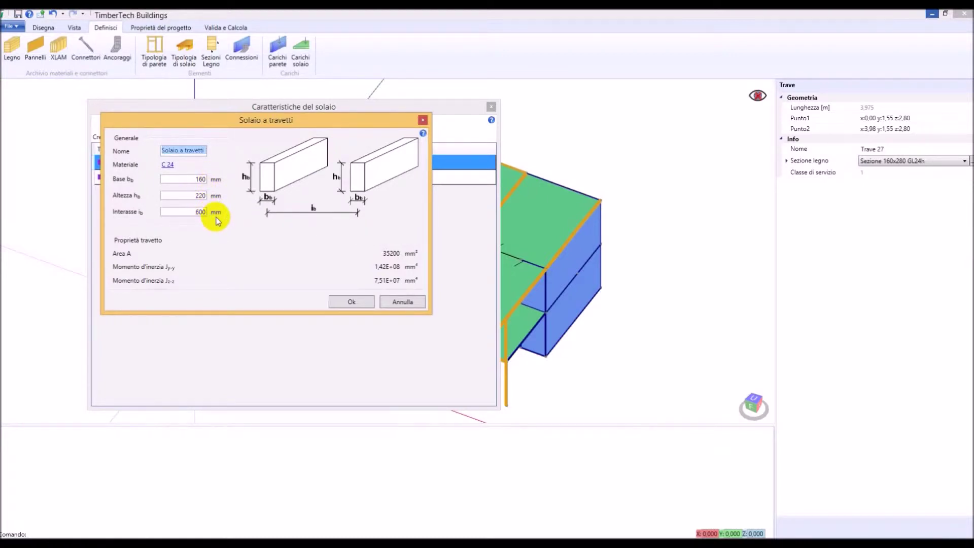
{"action": "left_click", "coordinate": [351, 301]}
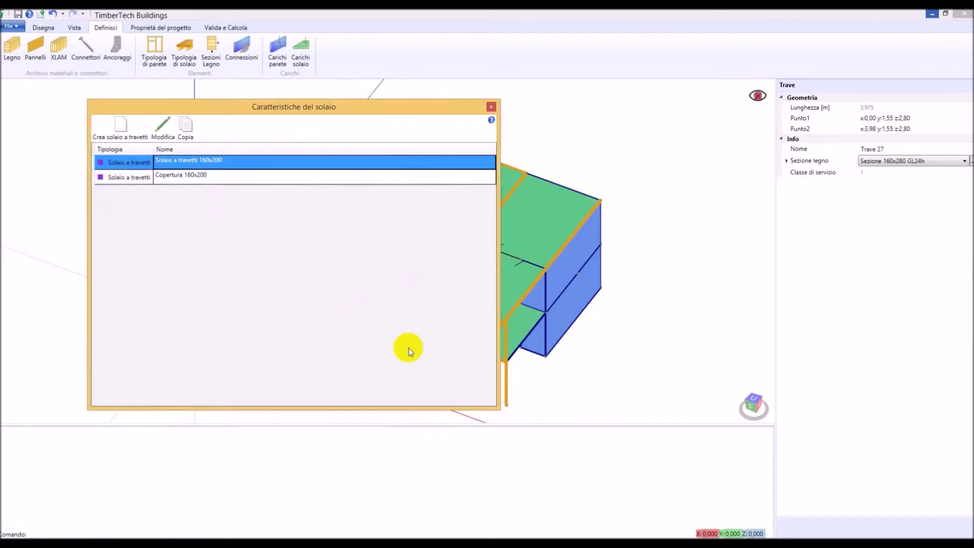
{"action": "key", "text": "Escape"}
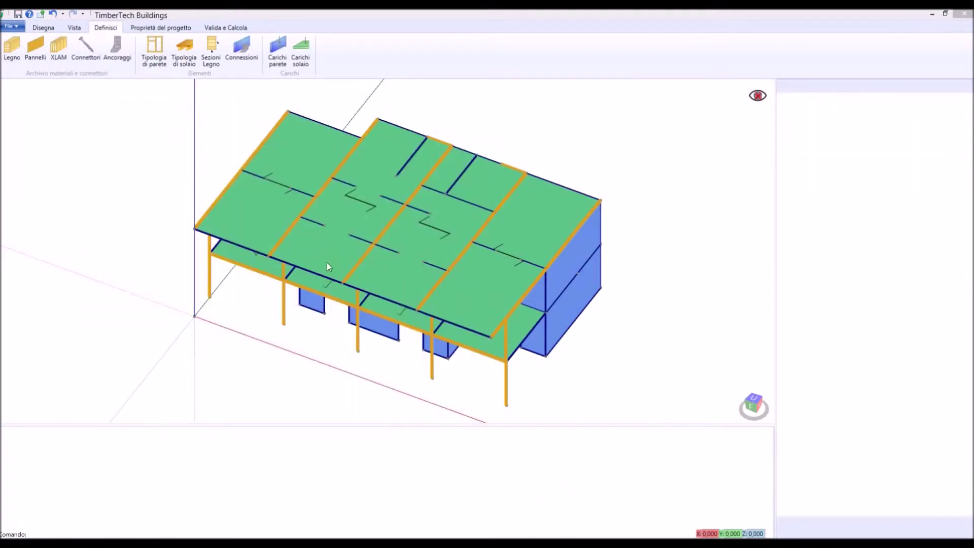
Assign Sezione 160x280 GL24h to the first front beam at the 2.80 m level and review that section's definition.
{"action": "left_click", "coordinate": [248, 272]}
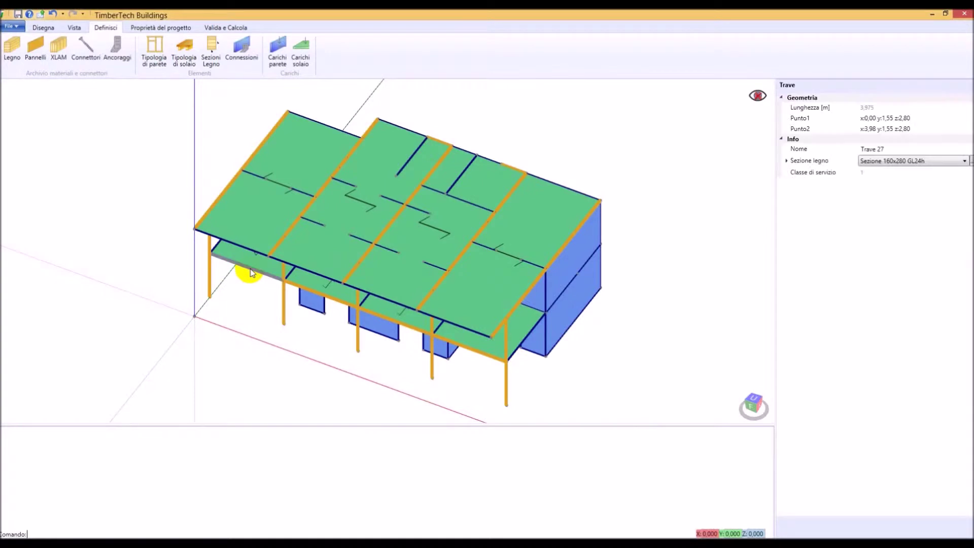
{"action": "left_click", "coordinate": [951, 162]}
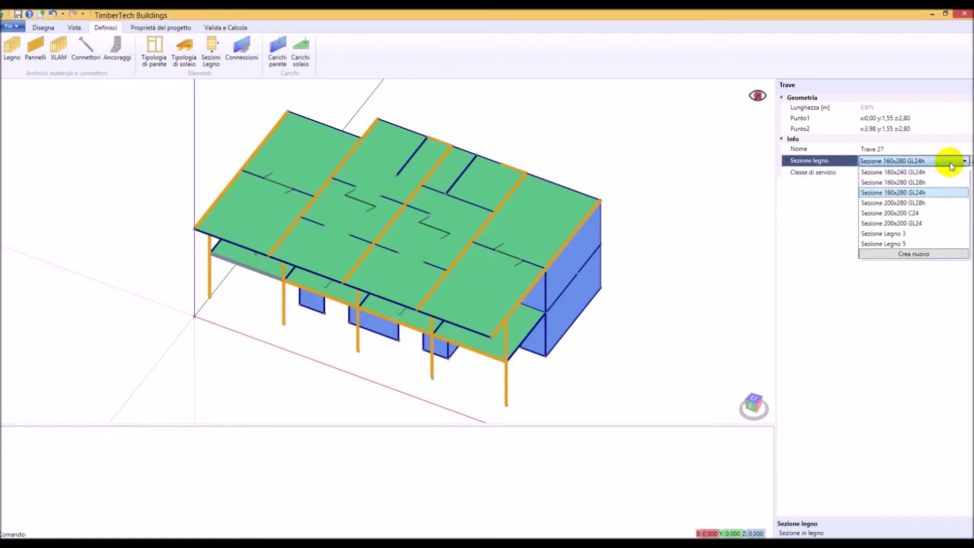
{"action": "left_click", "coordinate": [940, 192]}
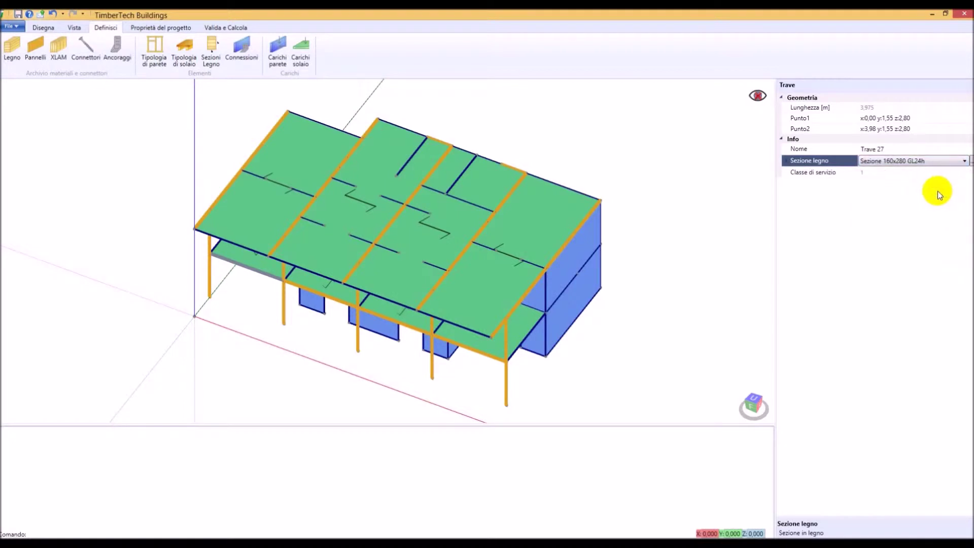
{"action": "left_click", "coordinate": [970, 161]}
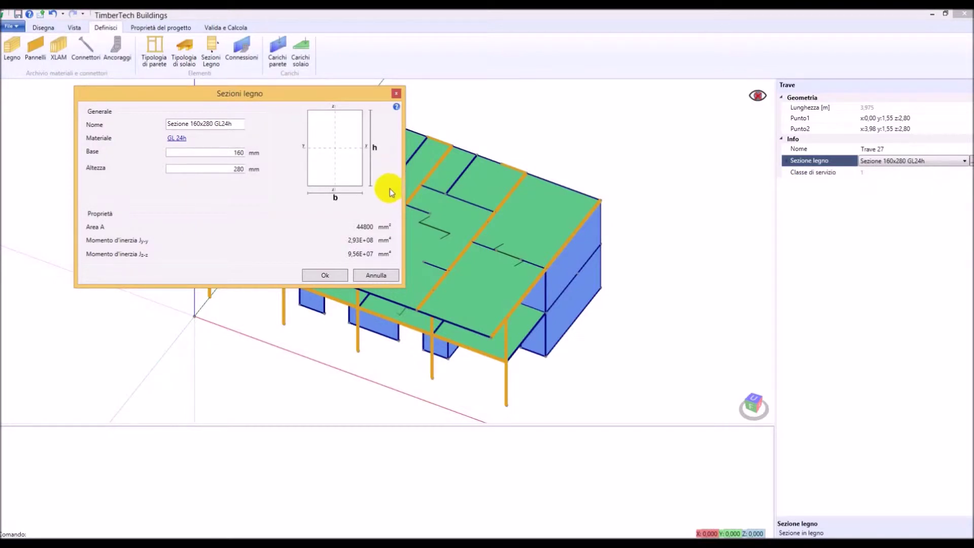
{"action": "left_click", "coordinate": [376, 274]}
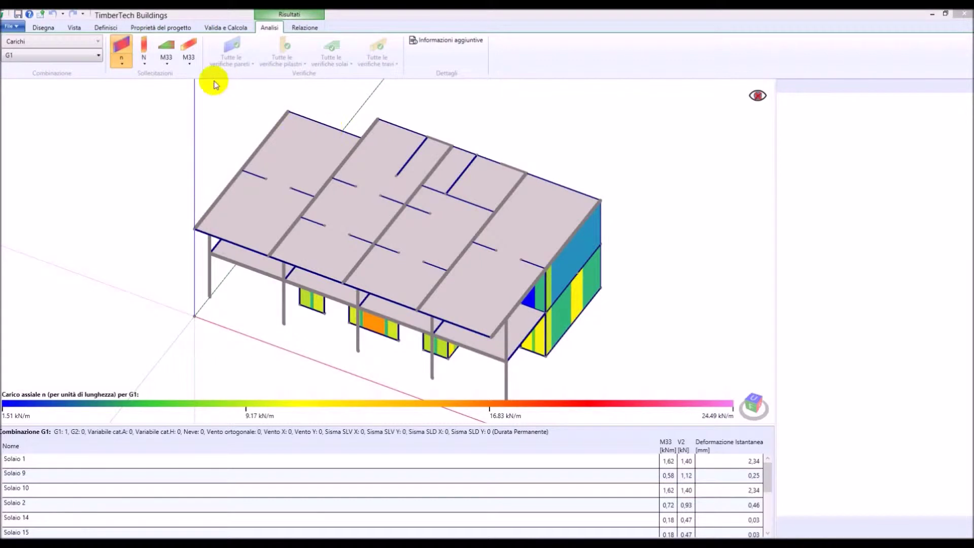
Examine the load cases, combination types and beam result quantities offered in the analysis results.
{"action": "left_click", "coordinate": [83, 44]}
{"action": "left_click", "coordinate": [76, 56]}
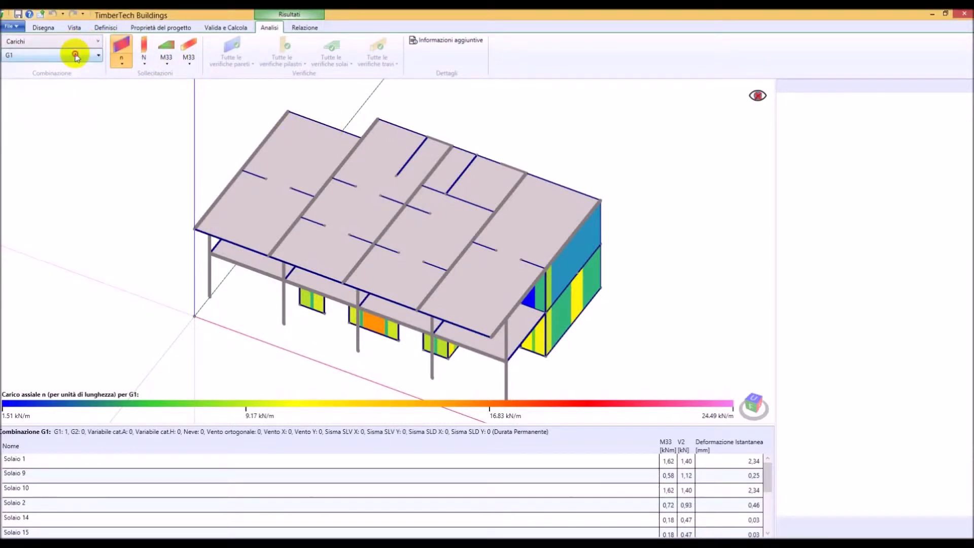
{"action": "left_click", "coordinate": [75, 56]}
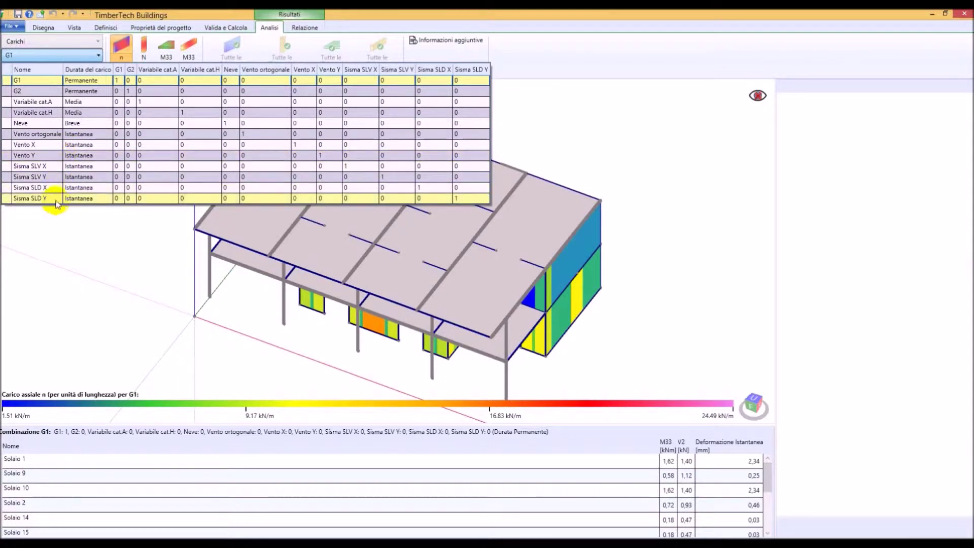
{"action": "left_click", "coordinate": [71, 51]}
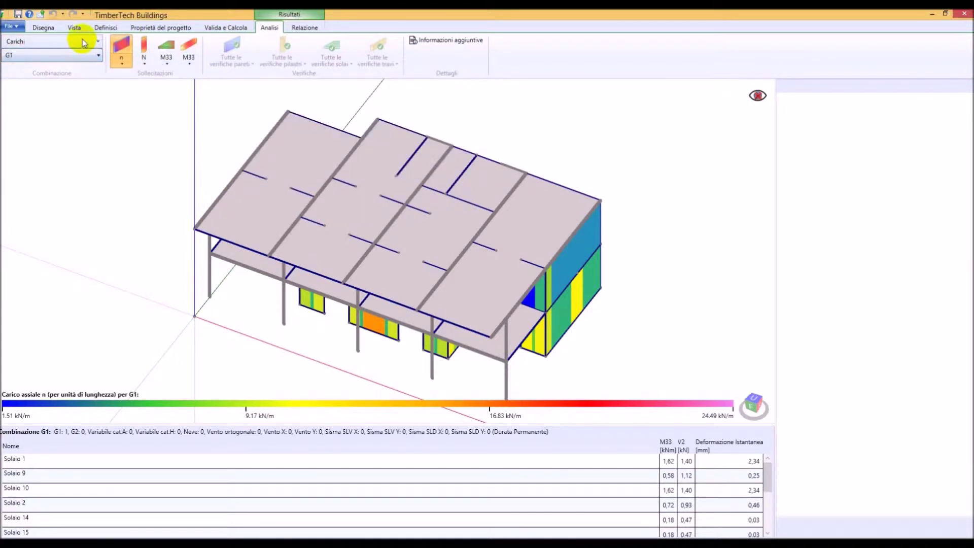
{"action": "left_click", "coordinate": [84, 42]}
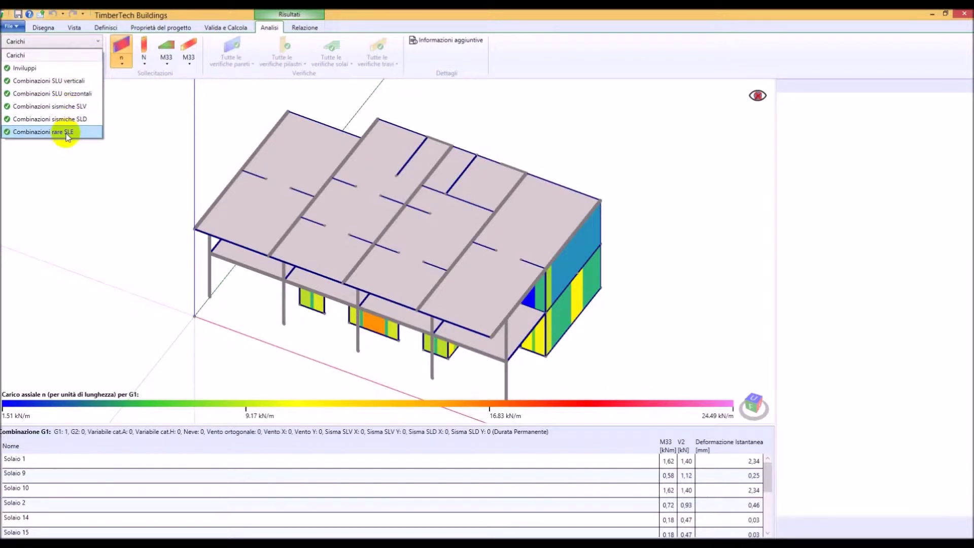
{"action": "left_click", "coordinate": [74, 158]}
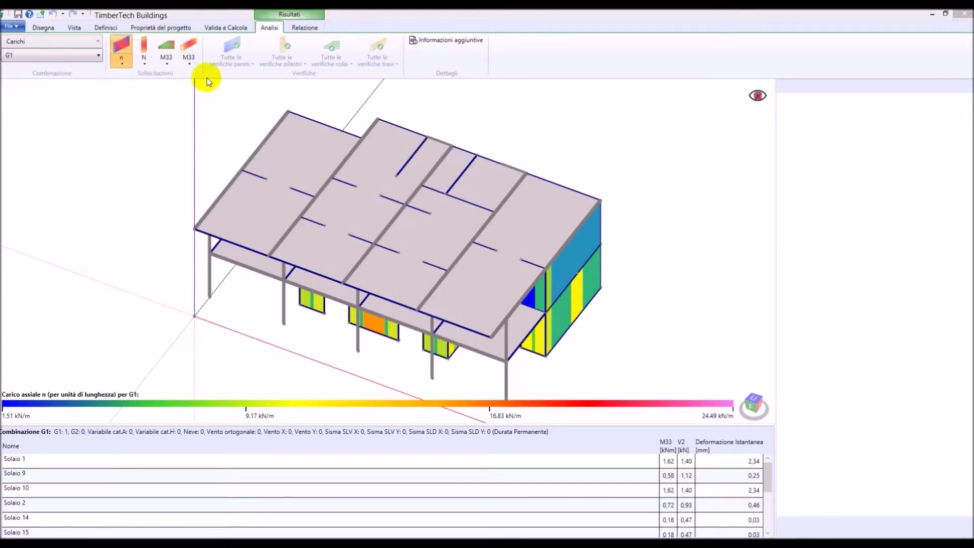
{"action": "left_click", "coordinate": [190, 61]}
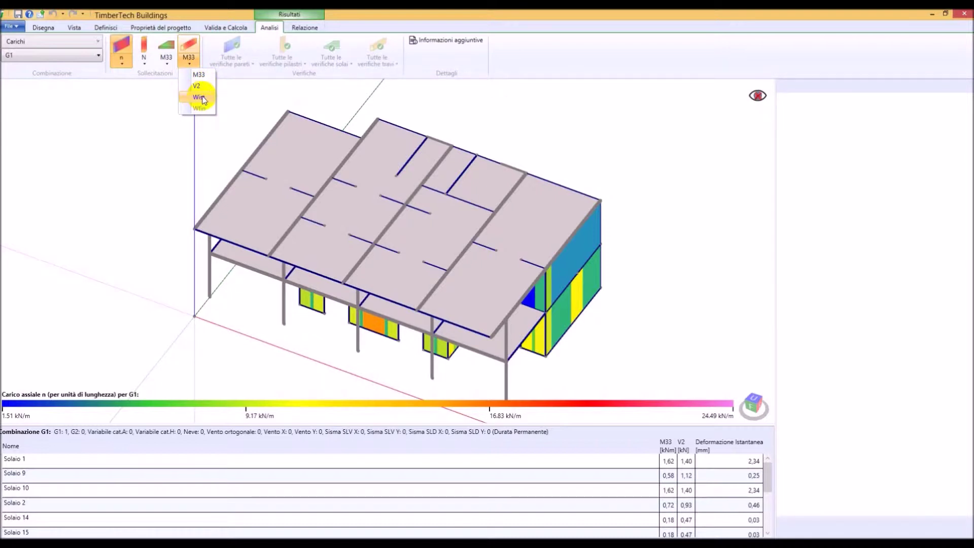
{"action": "left_click", "coordinate": [126, 150]}
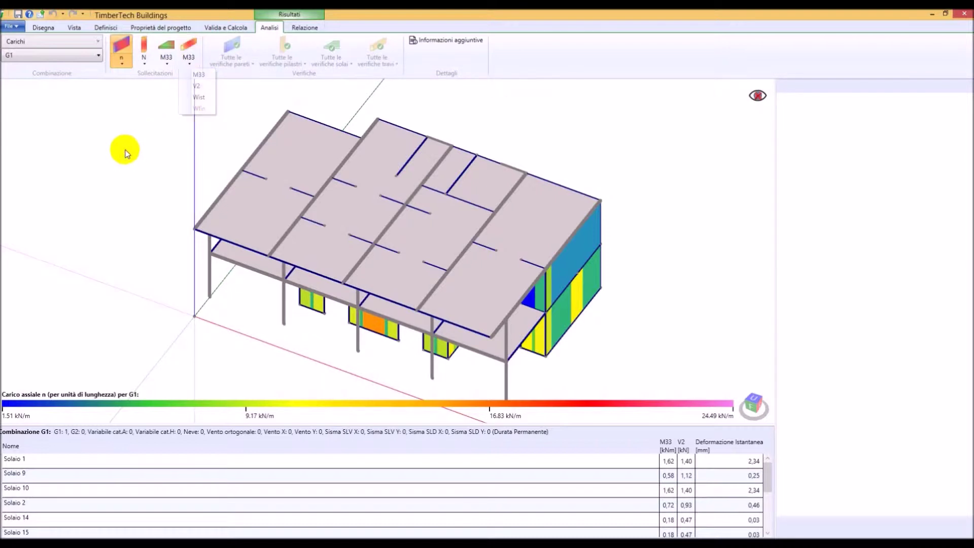
Switch the results to Combinazioni rare SLE and display the beams' final deflection Wfin.
{"action": "left_click", "coordinate": [80, 45]}
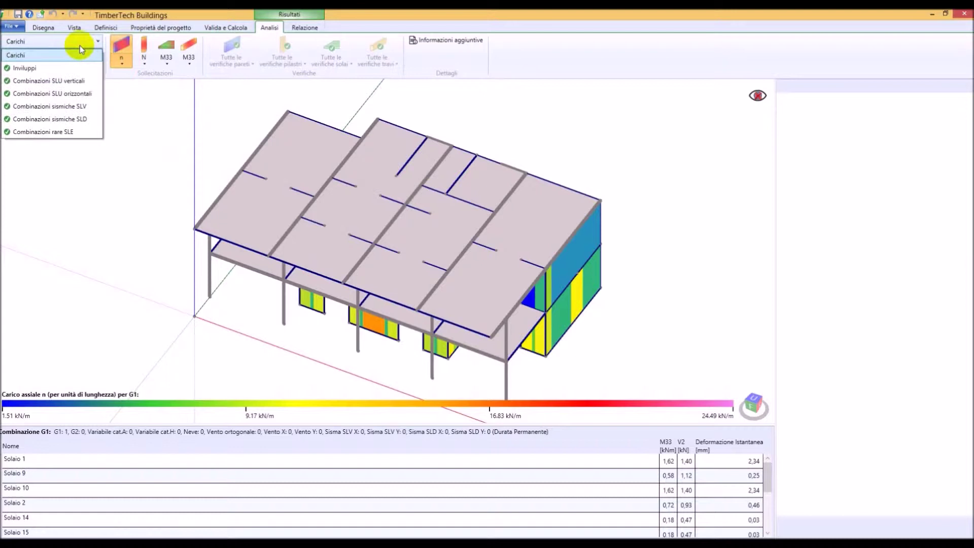
{"action": "left_click", "coordinate": [78, 135]}
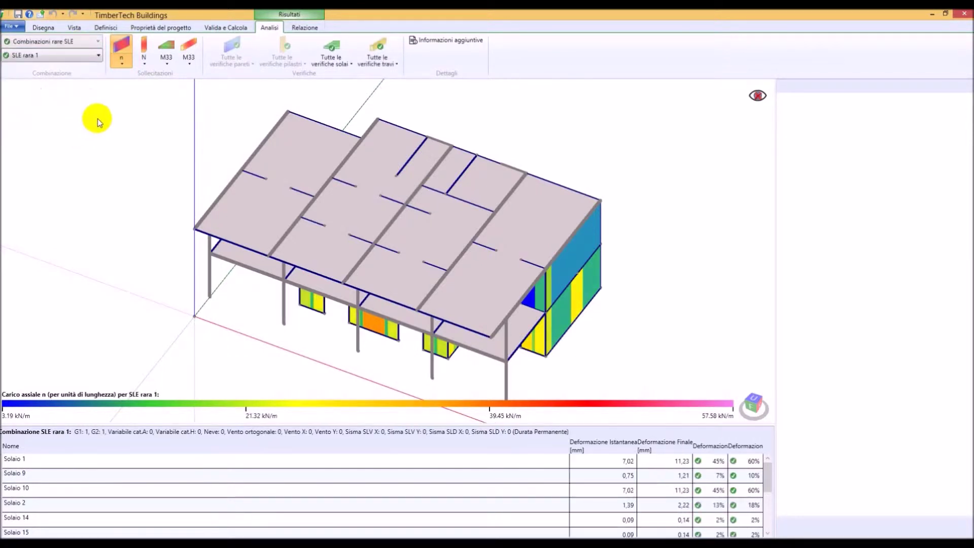
{"action": "left_click", "coordinate": [192, 64]}
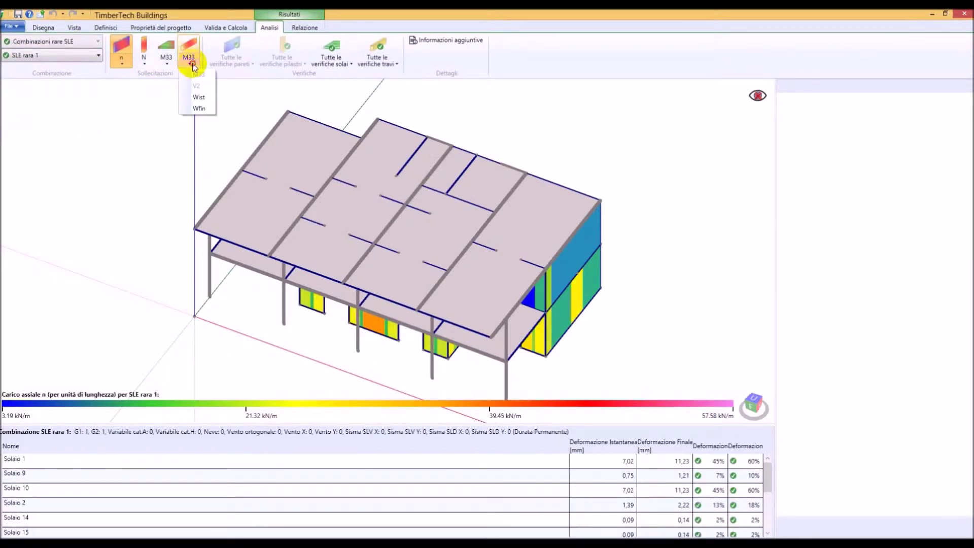
{"action": "left_click", "coordinate": [200, 109]}
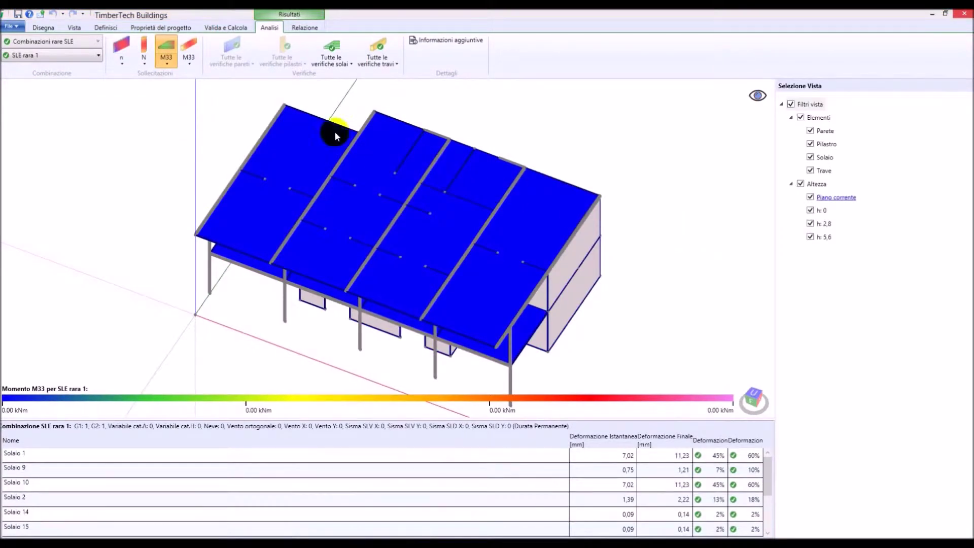
Switch the results to Combinazioni SLU verticali and hide the 5.6 m level to examine the lower floors' M33 moments.
{"action": "left_click", "coordinate": [92, 44]}
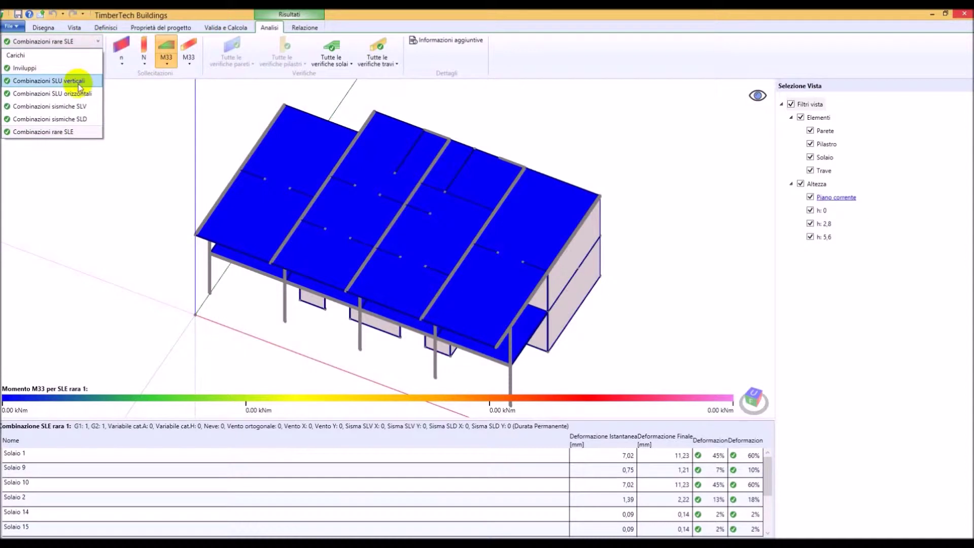
{"action": "left_click", "coordinate": [79, 82]}
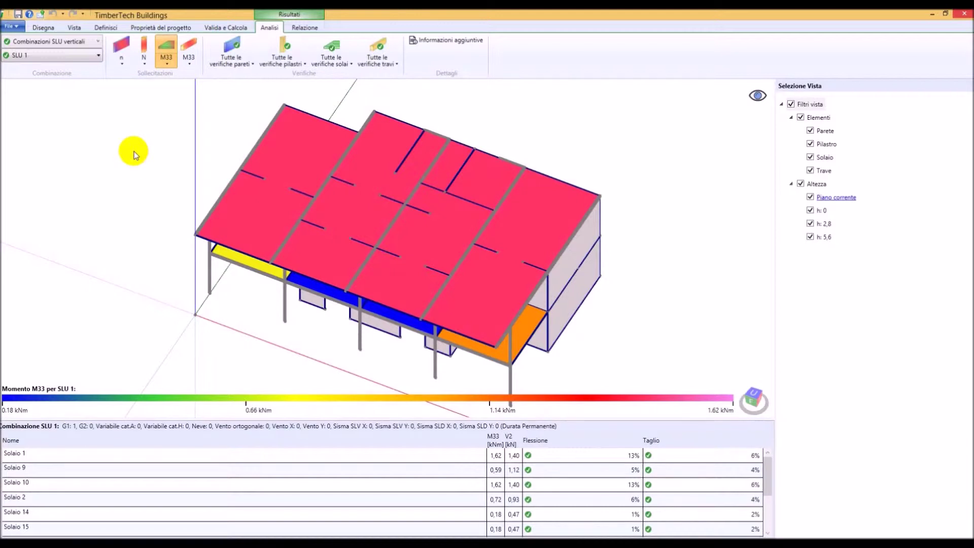
{"action": "left_click", "coordinate": [426, 319]}
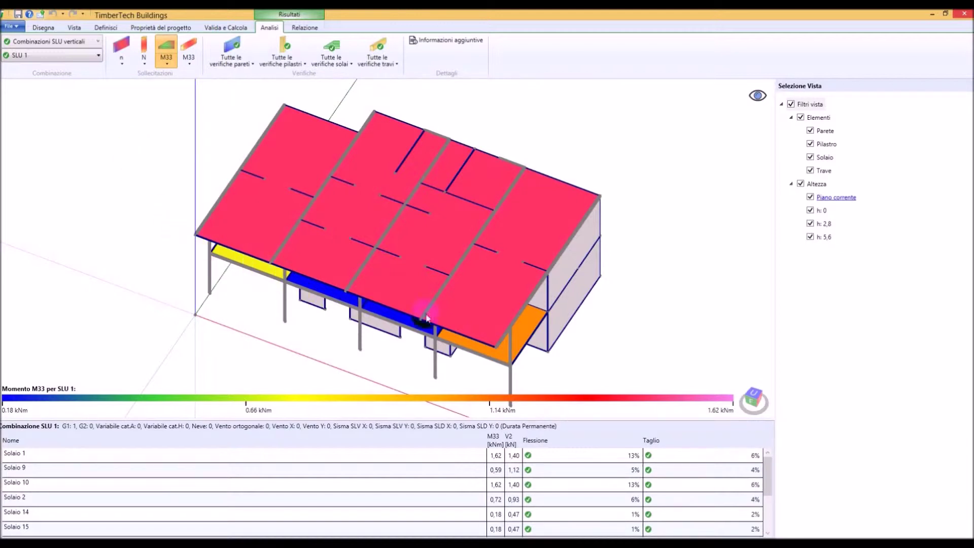
{"action": "left_click", "coordinate": [816, 242]}
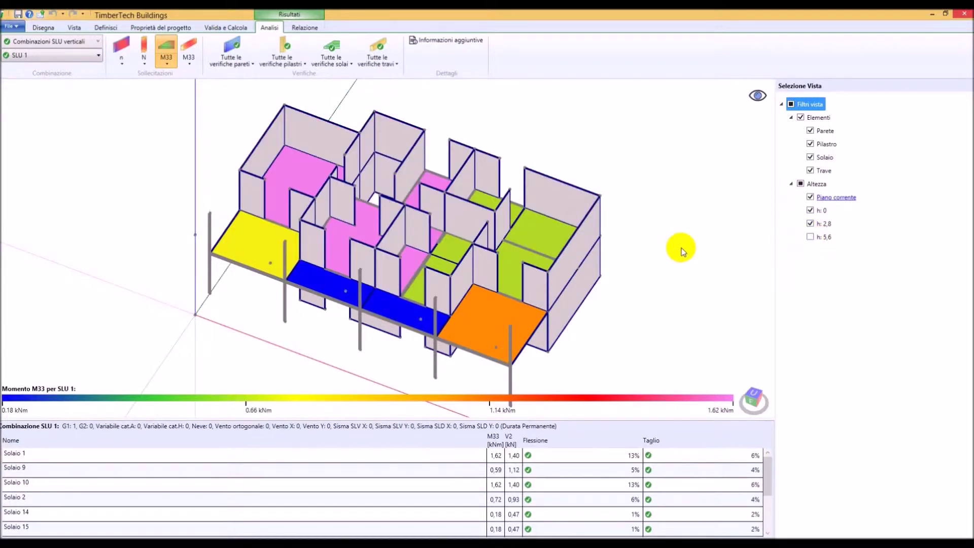
Display the beams' M33 moments with the 5.6 m level shown again, and review the beam verification table.
{"action": "left_click", "coordinate": [189, 49]}
{"action": "left_click", "coordinate": [810, 239]}
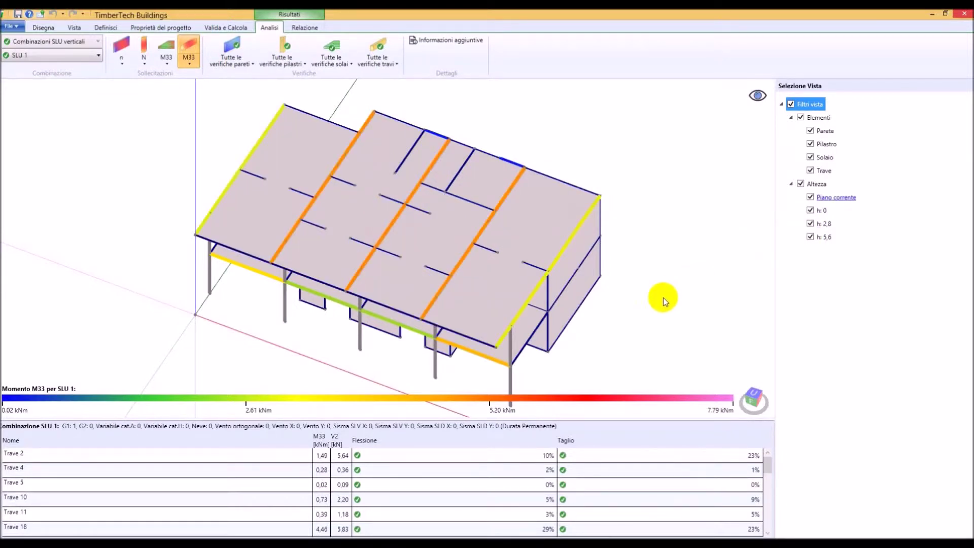
{"action": "left_click", "coordinate": [599, 417]}
{"action": "left_click_drag", "start_coordinate": [598, 417], "coordinate": [601, 273]}
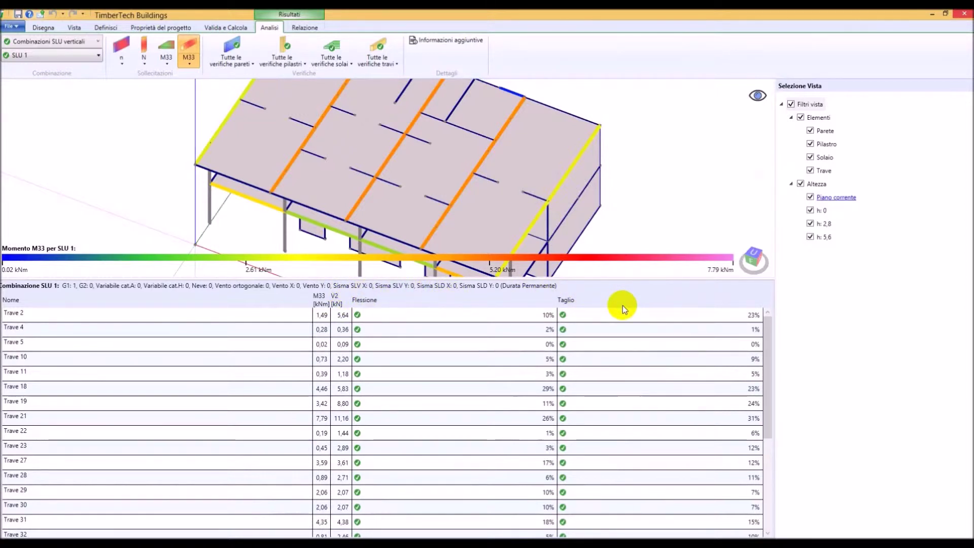
{"action": "left_click_drag", "start_coordinate": [618, 279], "coordinate": [615, 467]}
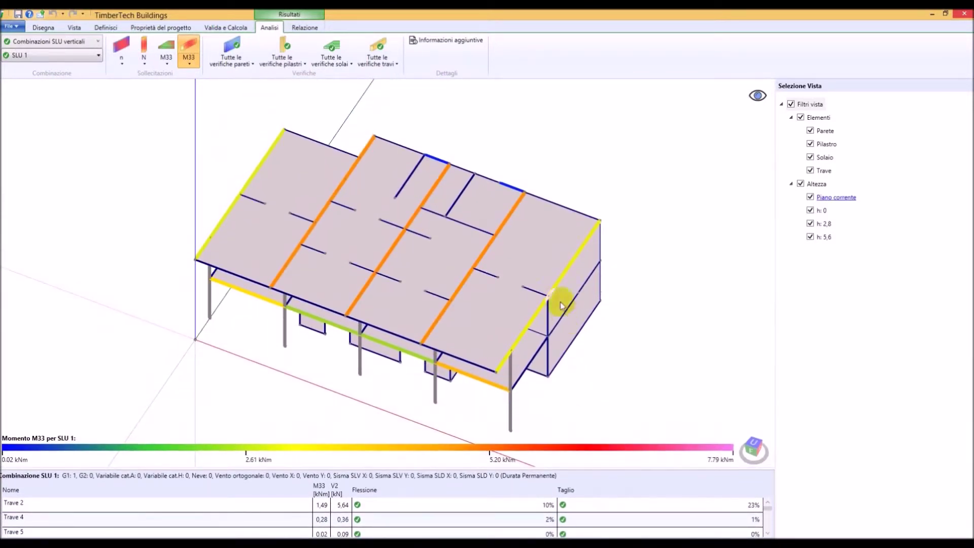
Select the roof panel at the building's closed gable end and display the floors' M33 moments for combination SLU 70.
{"action": "left_click", "coordinate": [530, 264]}
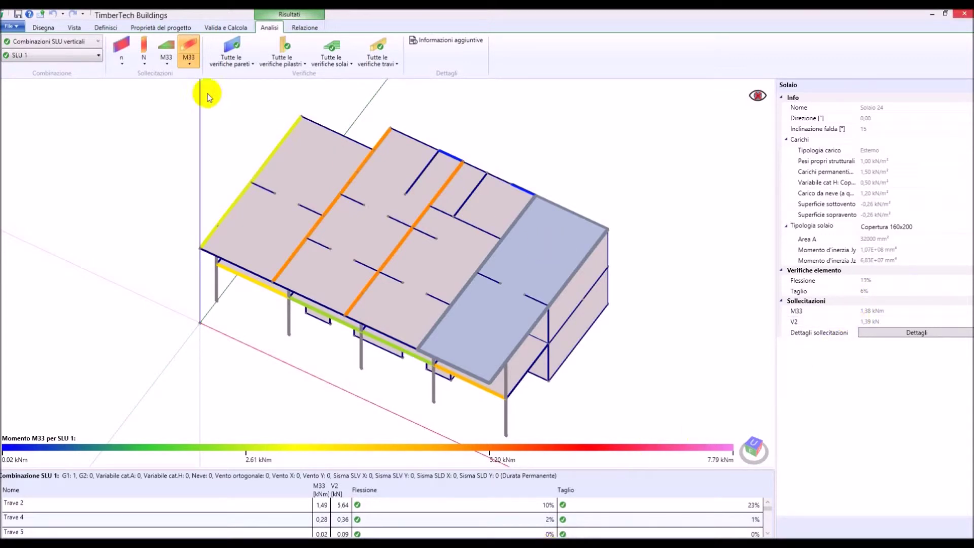
{"action": "left_click", "coordinate": [95, 54]}
{"action": "left_click_drag", "start_coordinate": [494, 104], "coordinate": [497, 201]}
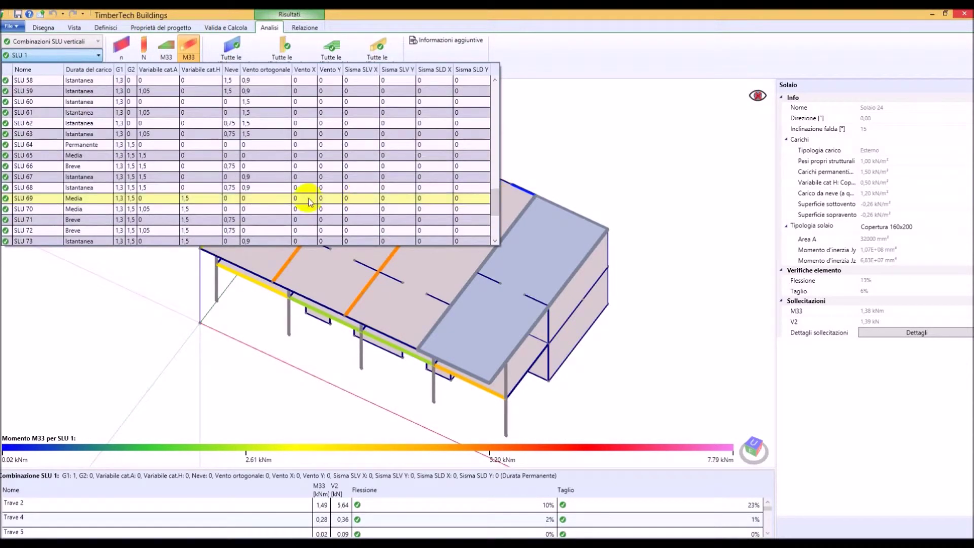
{"action": "left_click", "coordinate": [257, 208]}
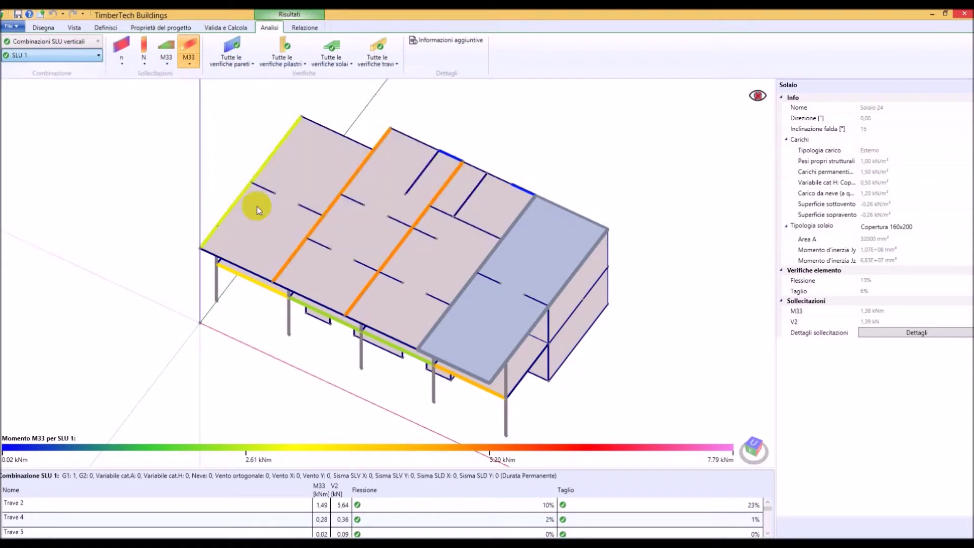
{"action": "left_click", "coordinate": [170, 52]}
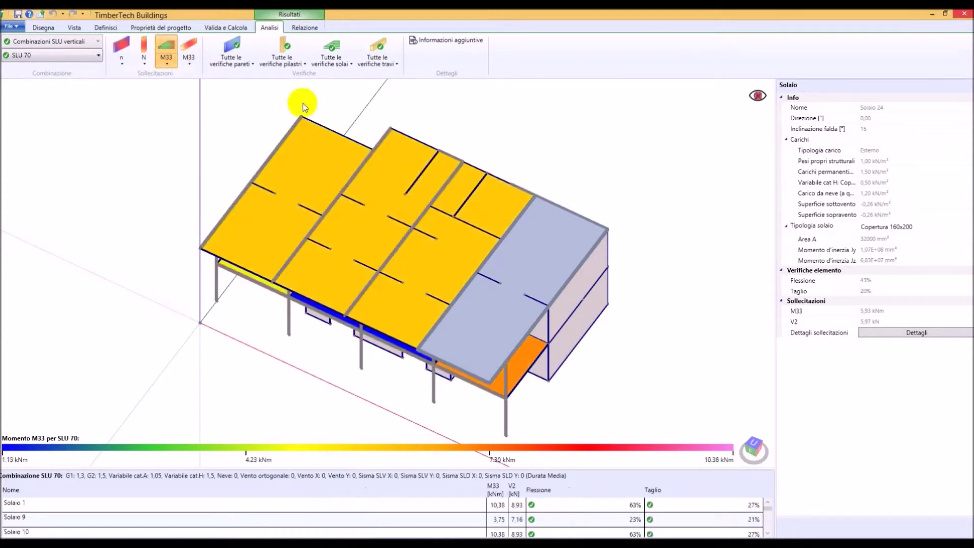
Hide the roof and review the shear and moment diagrams of Solaio 9's different joists.
{"action": "left_click", "coordinate": [758, 96]}
{"action": "left_click", "coordinate": [551, 254]}
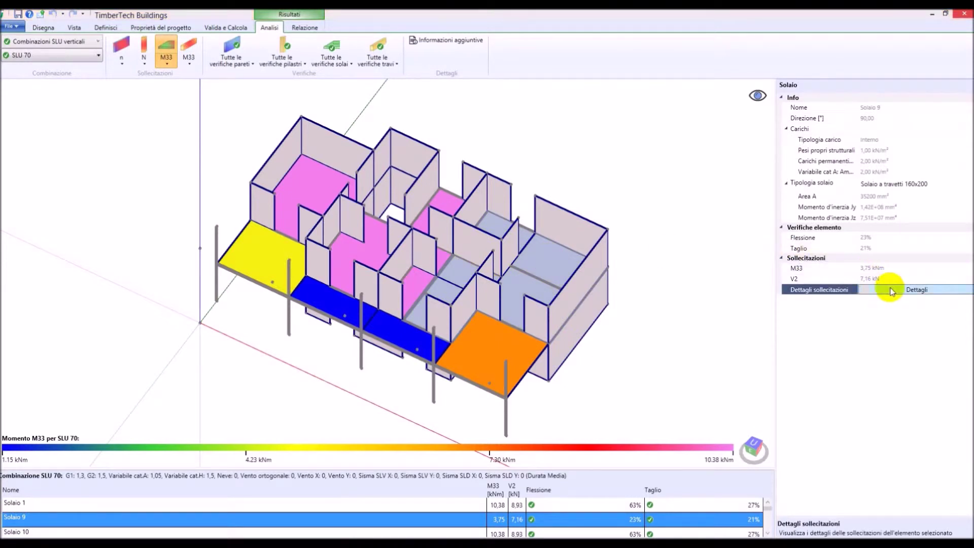
{"action": "left_click", "coordinate": [897, 293]}
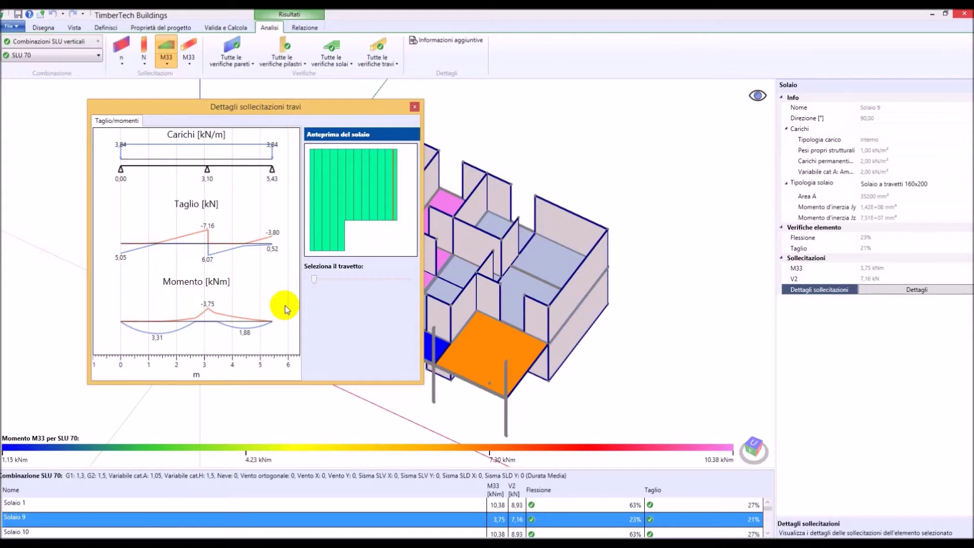
{"action": "left_click", "coordinate": [472, 439]}
{"action": "left_click_drag", "start_coordinate": [315, 279], "coordinate": [386, 279]}
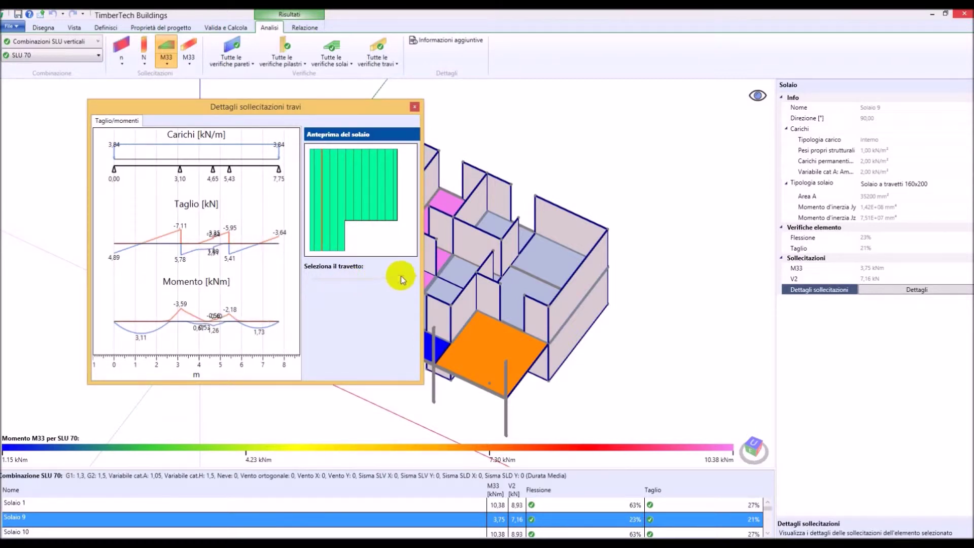
{"action": "left_click", "coordinate": [555, 246]}
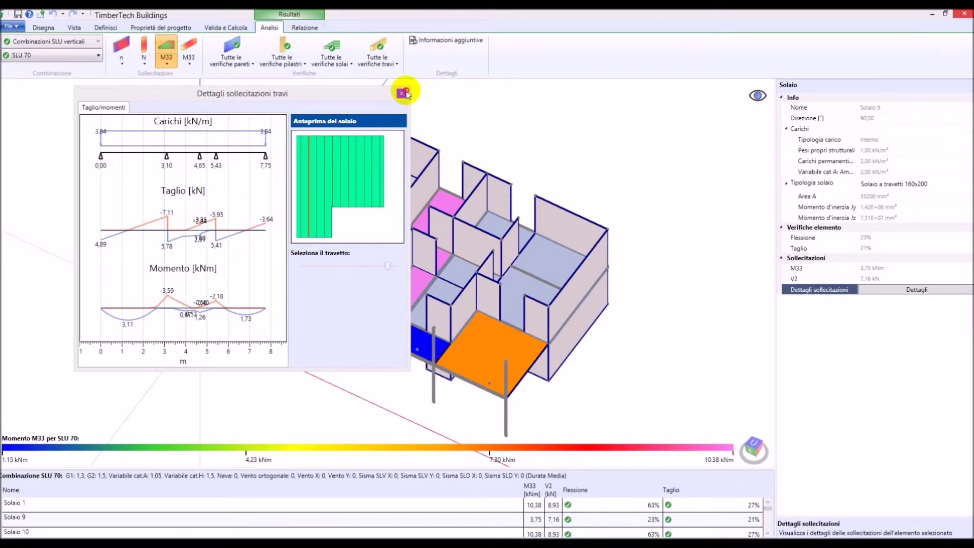
{"action": "left_click", "coordinate": [401, 93]}
Switch the results to Combinazioni rare SLE and select combination SLE rara 21.
{"action": "left_click", "coordinate": [60, 45]}
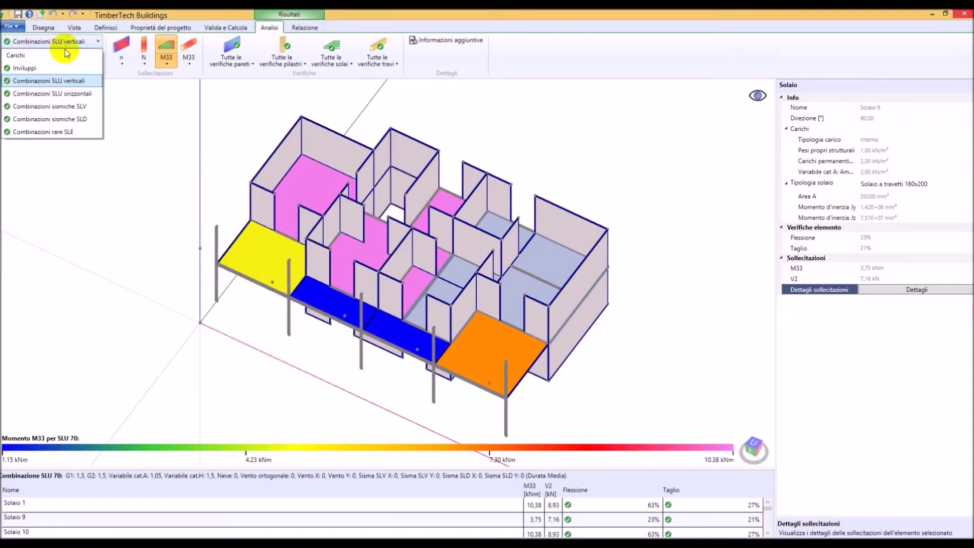
{"action": "left_click", "coordinate": [57, 131]}
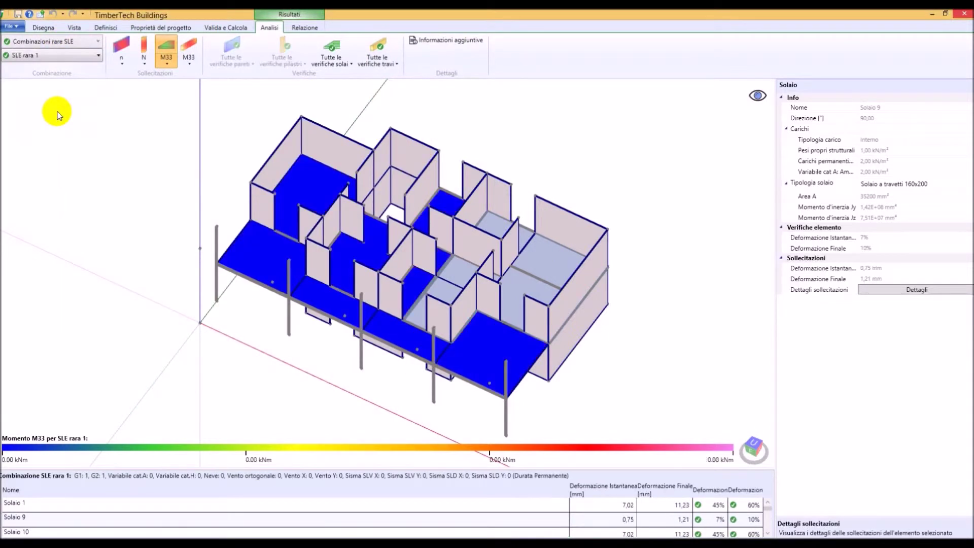
{"action": "left_click", "coordinate": [56, 54]}
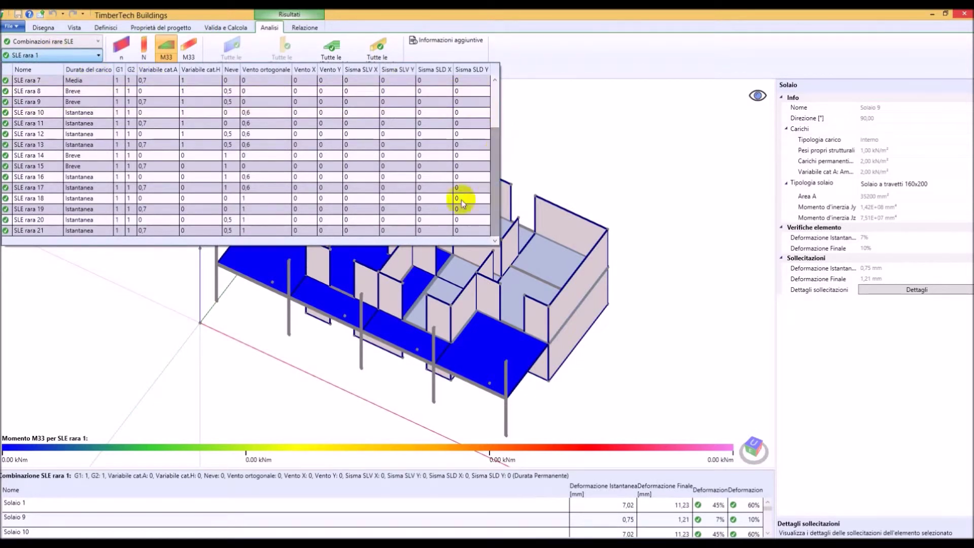
{"action": "left_click", "coordinate": [406, 231]}
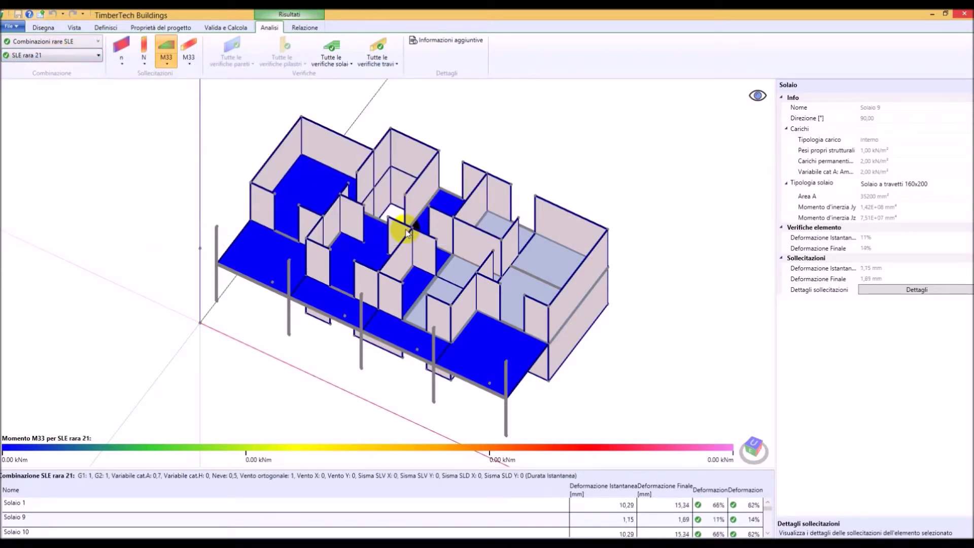
Review the instantaneous and final deflection diagrams of Solaio 9's different joists.
{"action": "left_click", "coordinate": [538, 251]}
{"action": "left_click", "coordinate": [914, 289]}
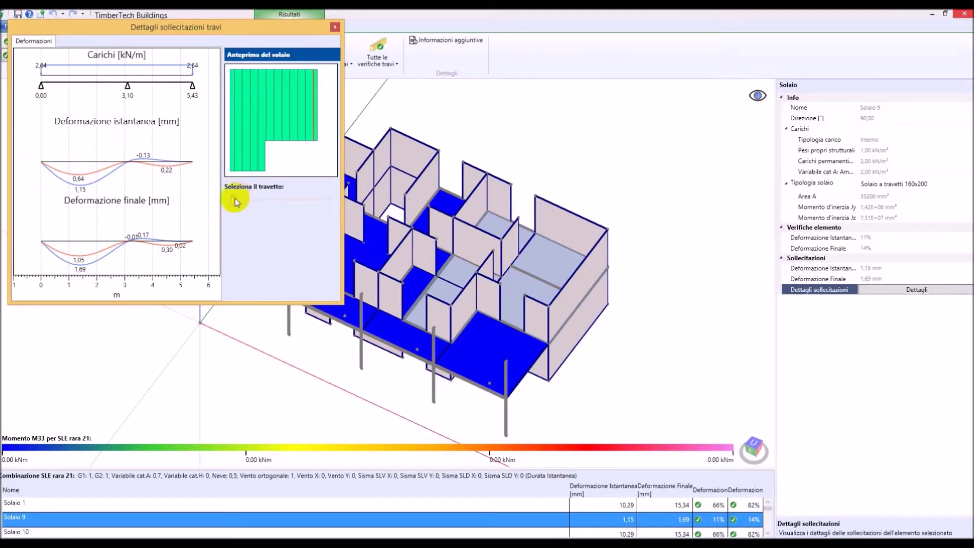
{"action": "left_click_drag", "start_coordinate": [235, 199], "coordinate": [317, 201]}
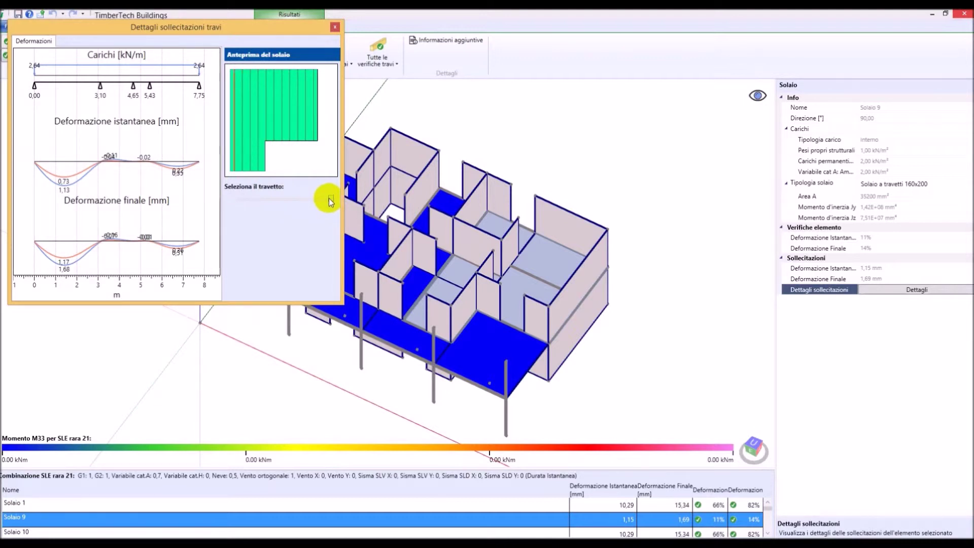
{"action": "left_click_drag", "start_coordinate": [228, 27], "coordinate": [295, 93]}
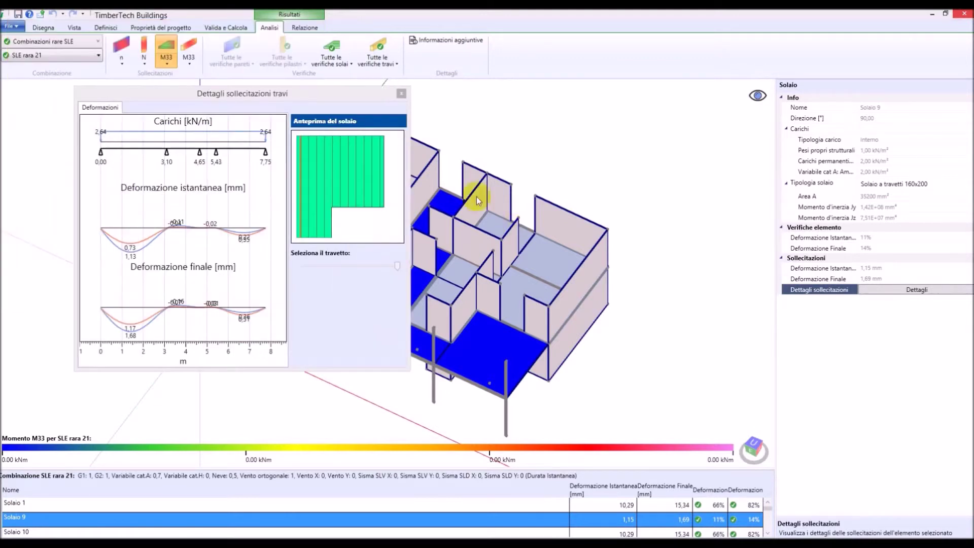
{"action": "left_click", "coordinate": [401, 94]}
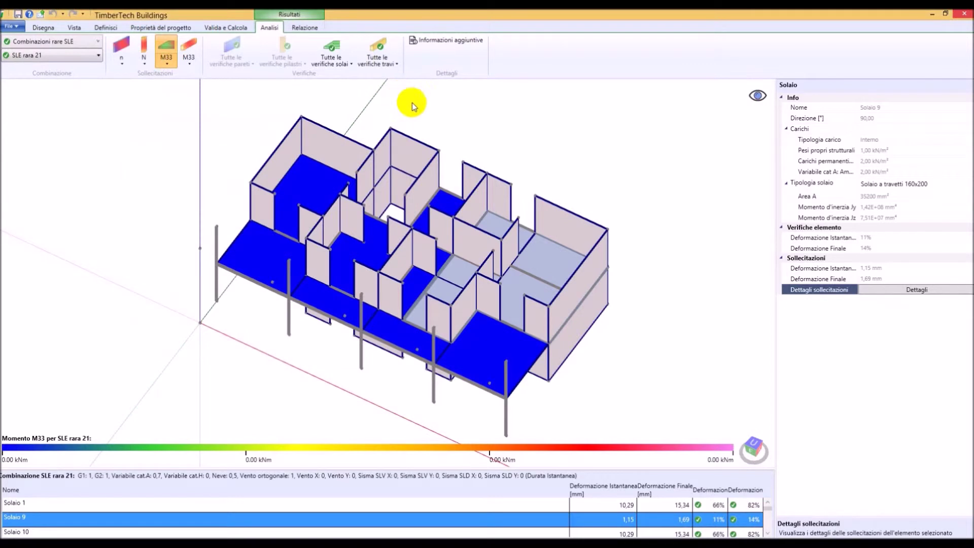
Restore the roof's visibility and review the deflection diagrams of the middle sloping roof beam, Trave 40.
{"action": "left_click", "coordinate": [756, 97]}
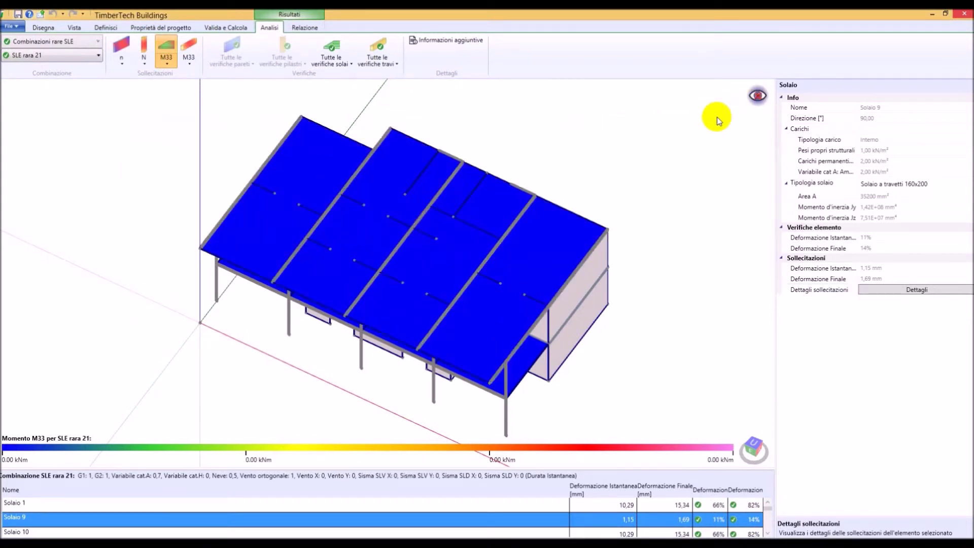
{"action": "left_click", "coordinate": [425, 216]}
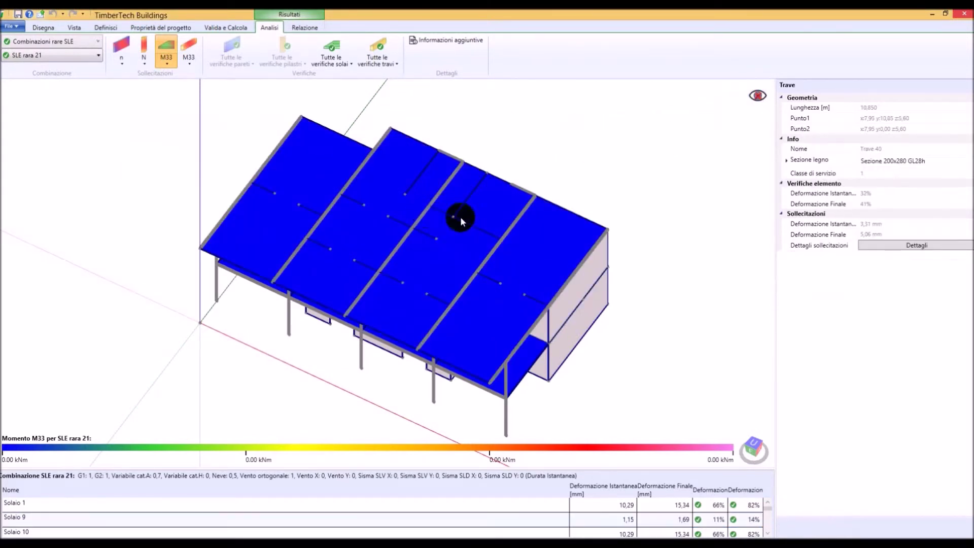
{"action": "left_click", "coordinate": [896, 246]}
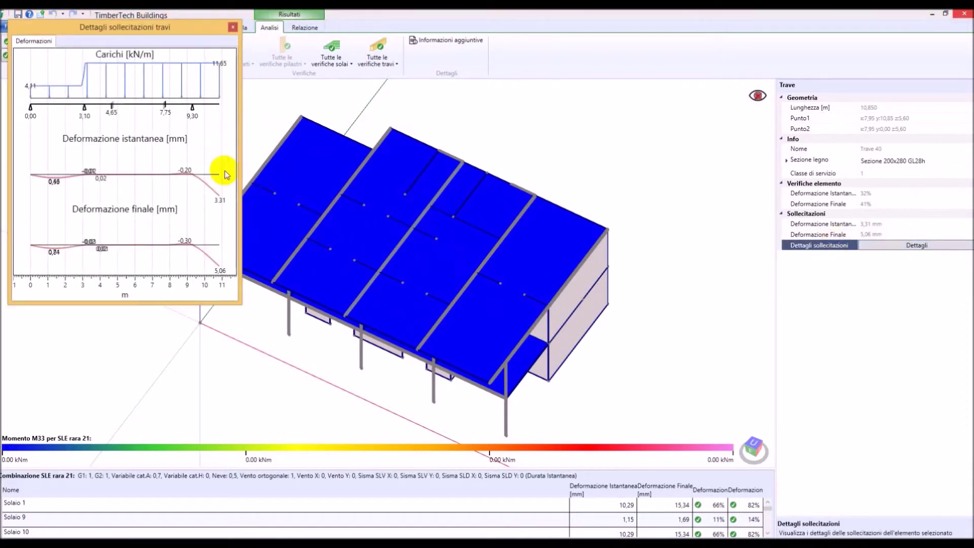
{"action": "left_click", "coordinate": [233, 27]}
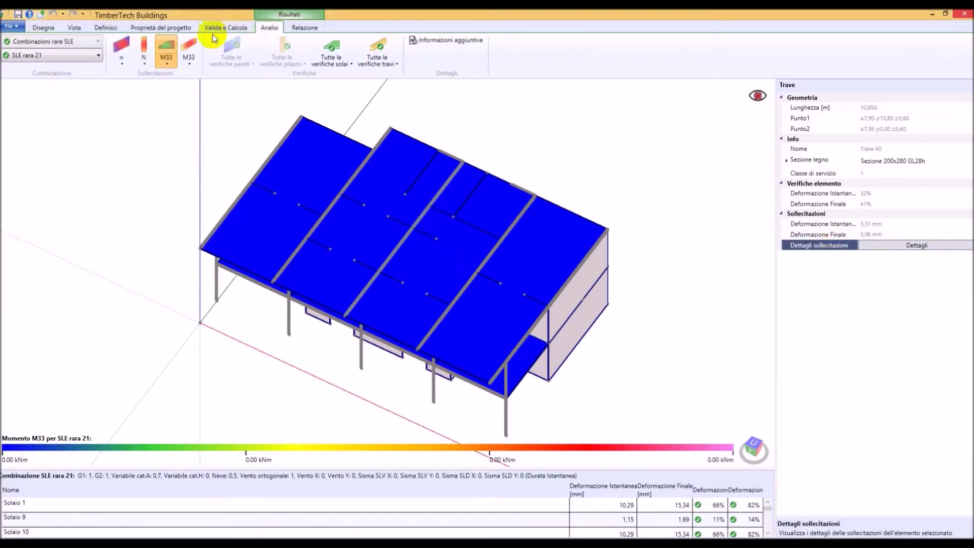
Review Trave 40's shear and moment diagrams for combination SLU 78 of Combinazioni SLU verticali.
{"action": "left_click", "coordinate": [60, 43]}
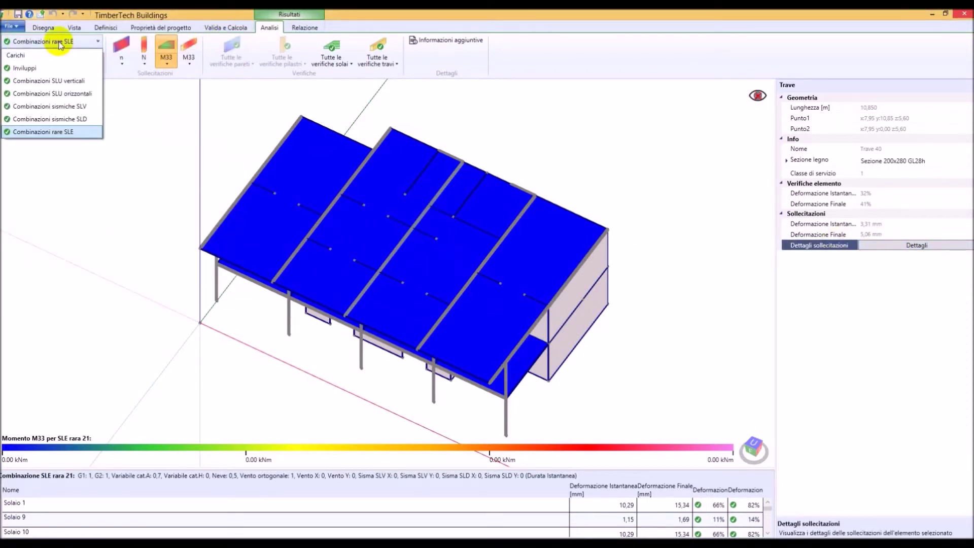
{"action": "left_click", "coordinate": [60, 82]}
{"action": "left_click", "coordinate": [65, 55]}
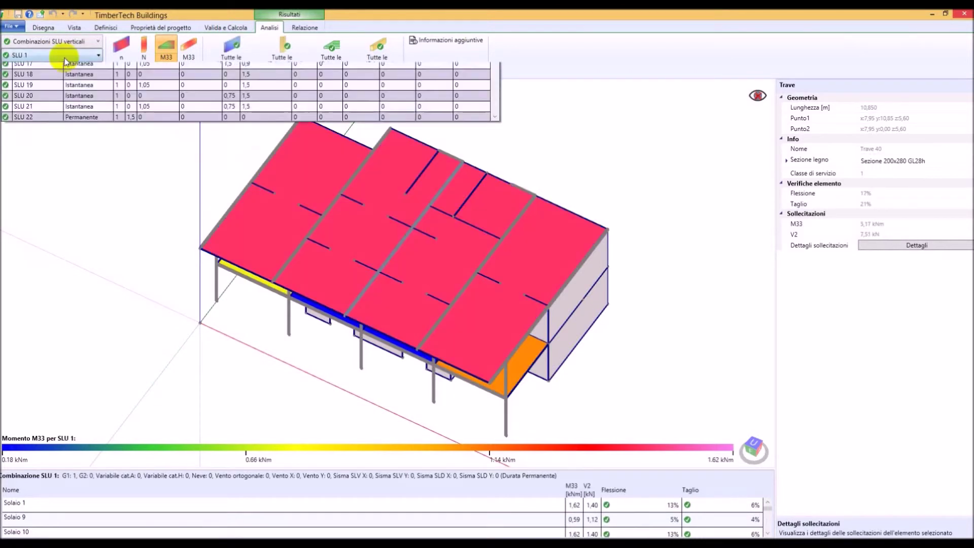
{"action": "left_click_drag", "start_coordinate": [492, 108], "coordinate": [492, 224]}
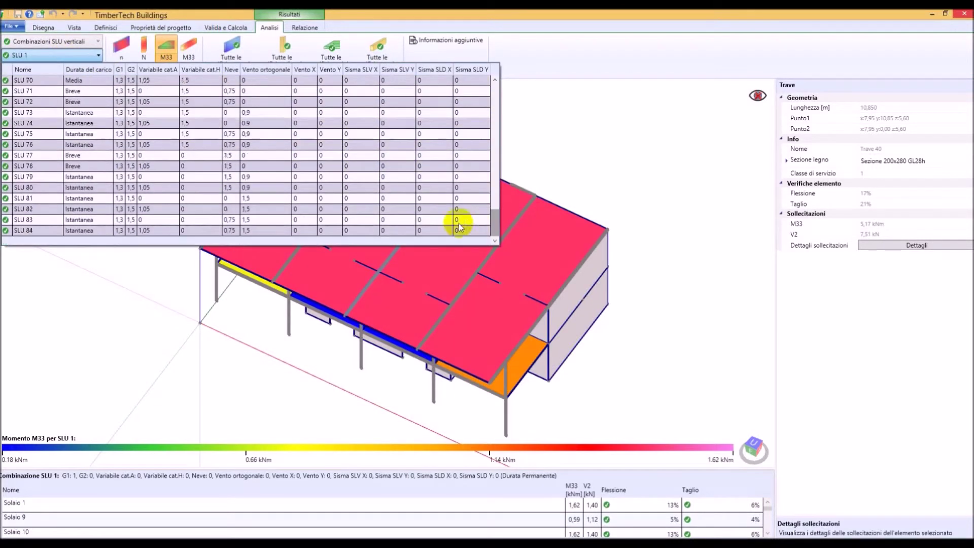
{"action": "left_click", "coordinate": [229, 167]}
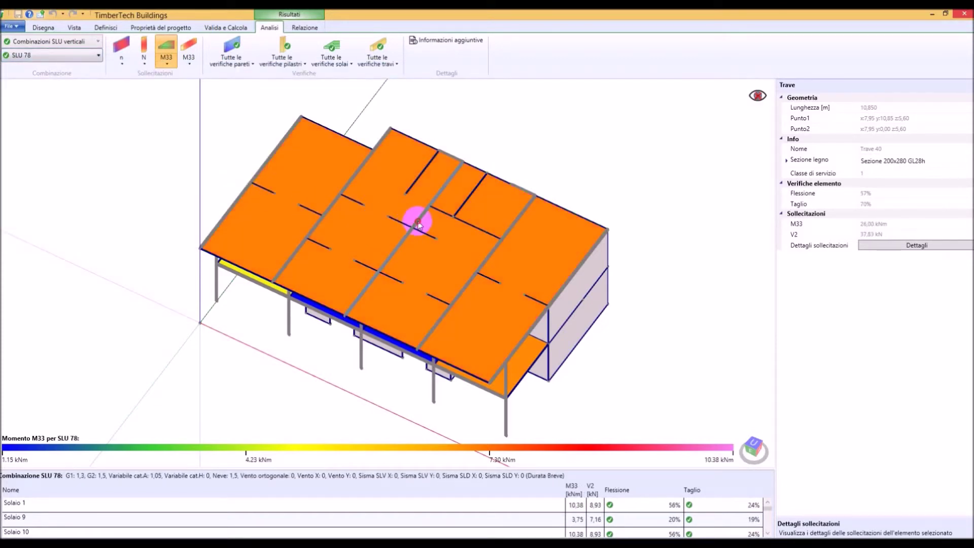
{"action": "left_click", "coordinate": [906, 245]}
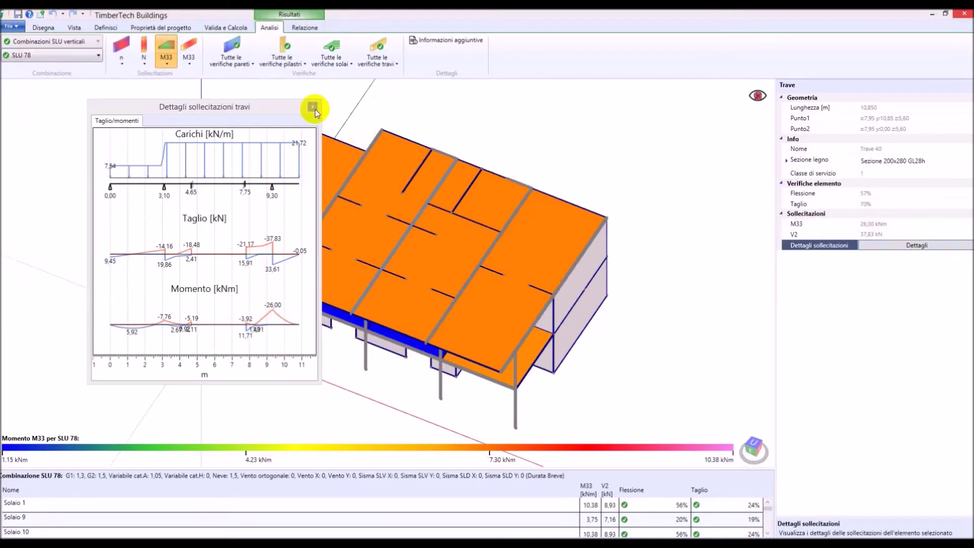
{"action": "left_click", "coordinate": [312, 108]}
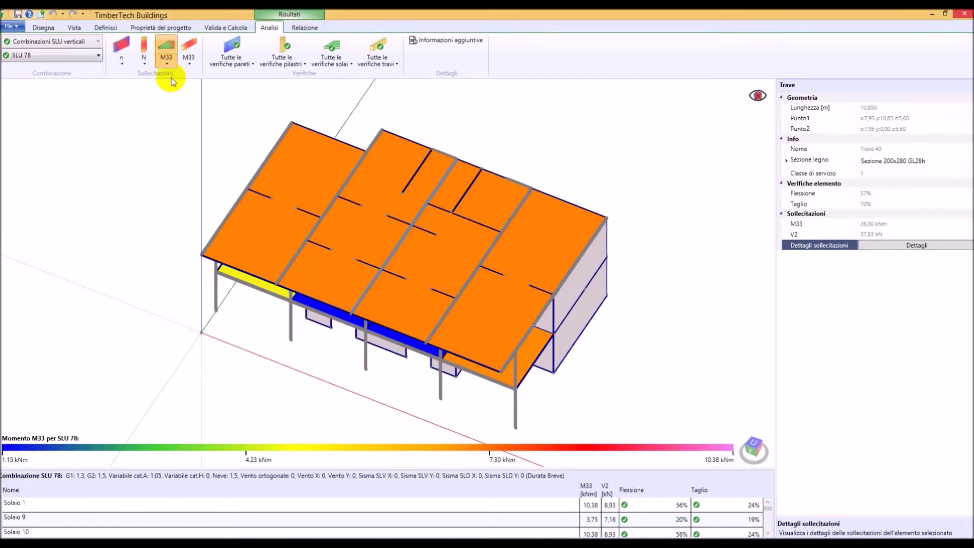
Switch the results to Inviluppi to display the verification envelopes for Combinazioni SLU verticali.
{"action": "left_click", "coordinate": [95, 45]}
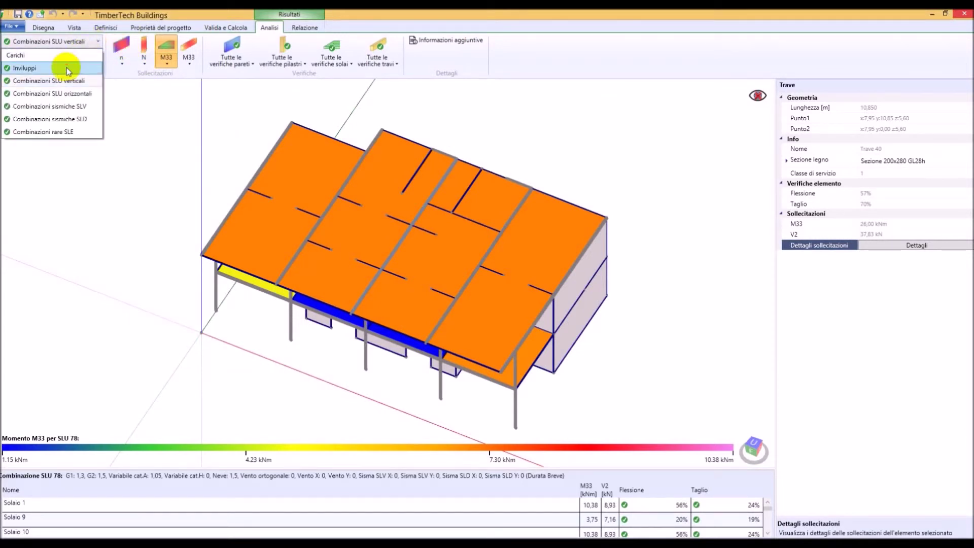
{"action": "left_click", "coordinate": [67, 69]}
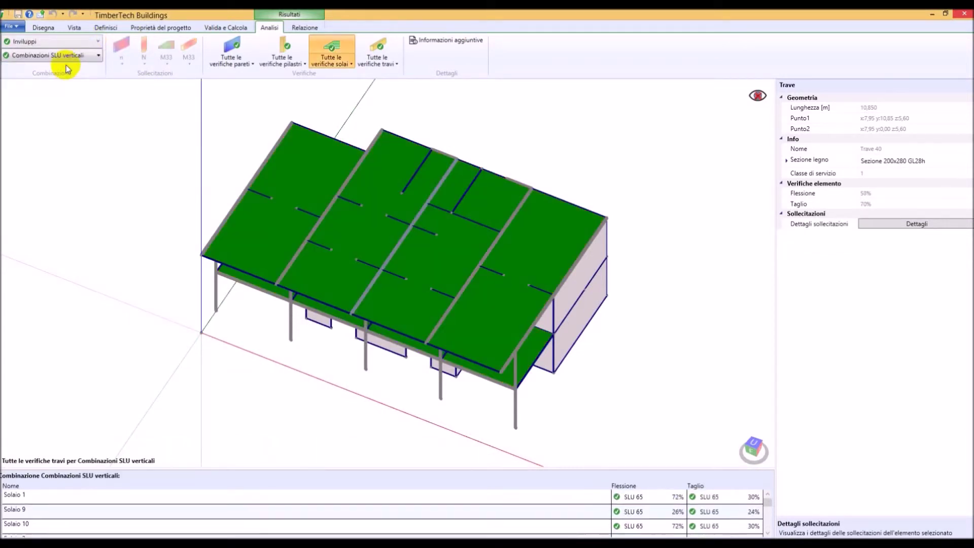
Examine the available envelope combinations and the verification types offered for floors and beams.
{"action": "left_click", "coordinate": [92, 56]}
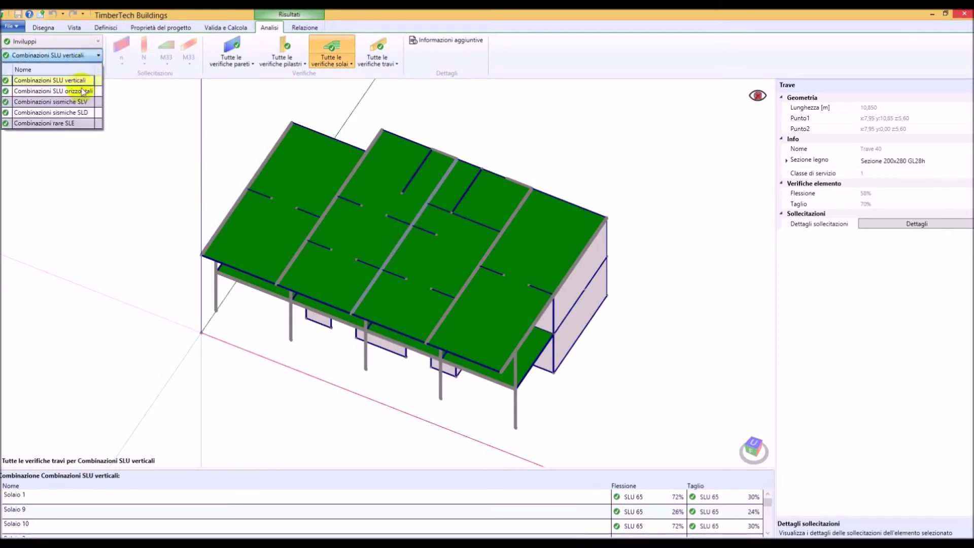
{"action": "left_click", "coordinate": [85, 56]}
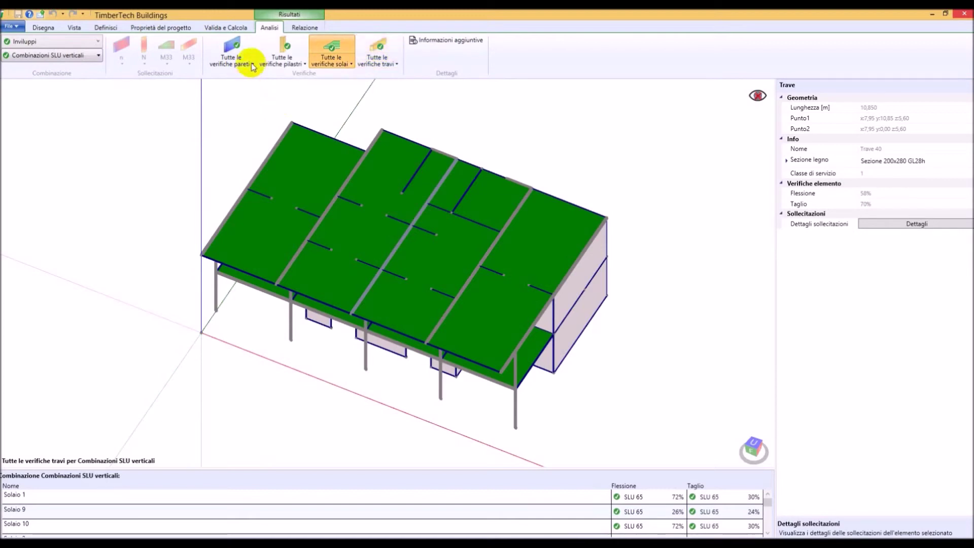
{"action": "left_click", "coordinate": [350, 64]}
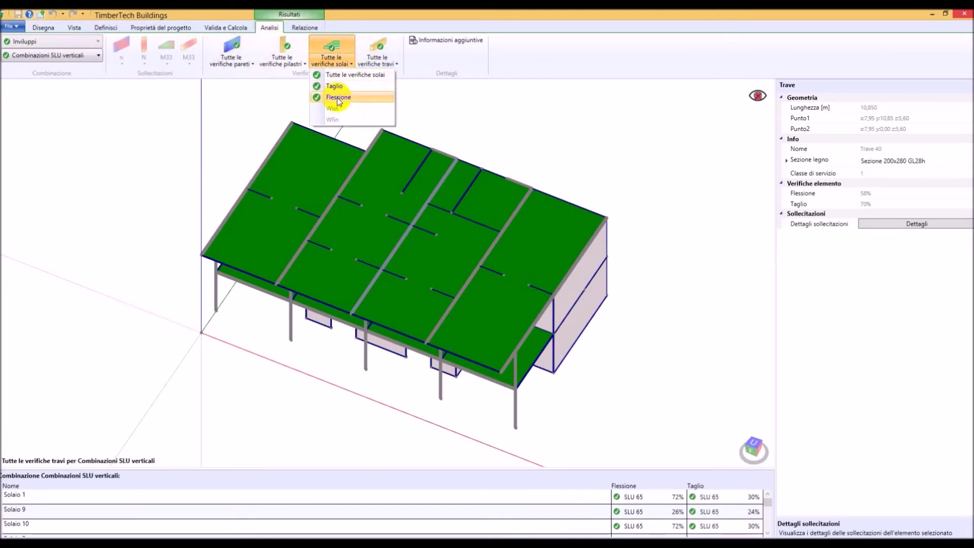
{"action": "left_click", "coordinate": [331, 57]}
{"action": "left_click", "coordinate": [385, 63]}
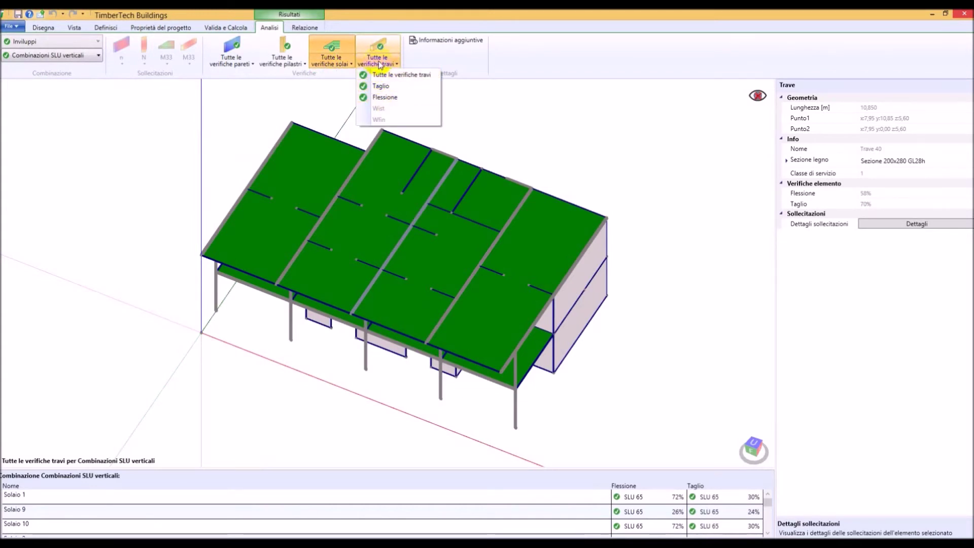
{"action": "left_click", "coordinate": [380, 65]}
{"action": "left_click", "coordinate": [404, 211]}
{"action": "left_click", "coordinate": [477, 266]}
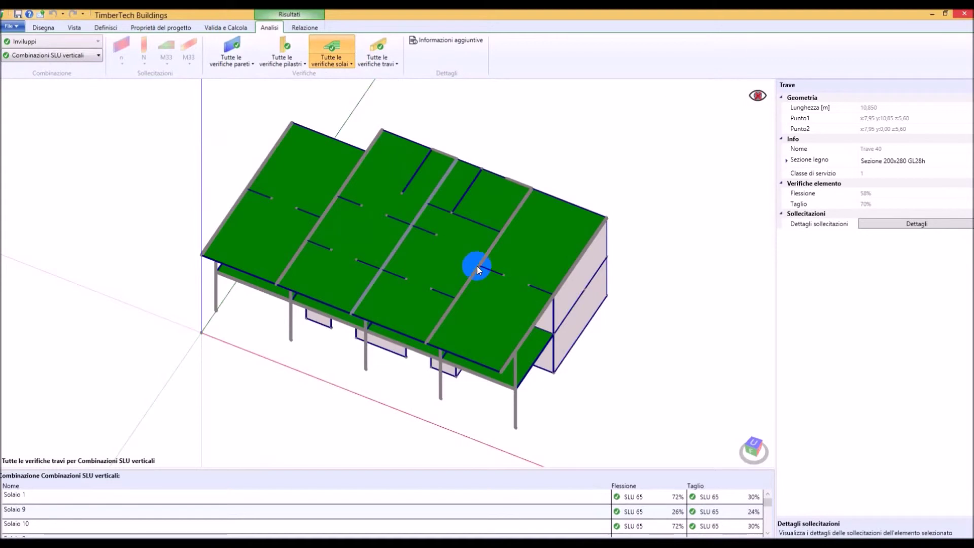
Display all beam verifications for Combinazioni SLU verticali, viewing the lower levels with the roof hidden before restoring the full model.
{"action": "left_click", "coordinate": [758, 96]}
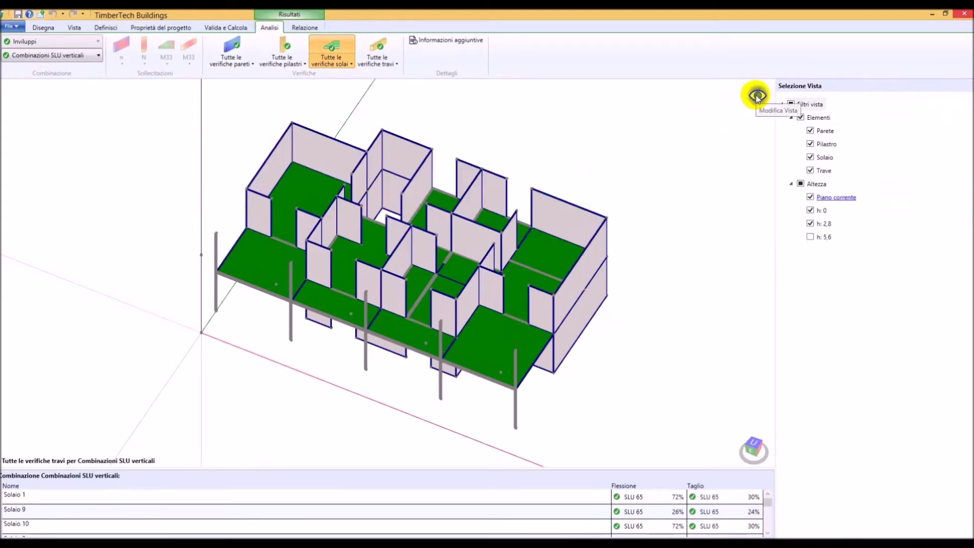
{"action": "left_click", "coordinate": [388, 48]}
{"action": "left_click_drag", "start_coordinate": [448, 197], "coordinate": [500, 205]}
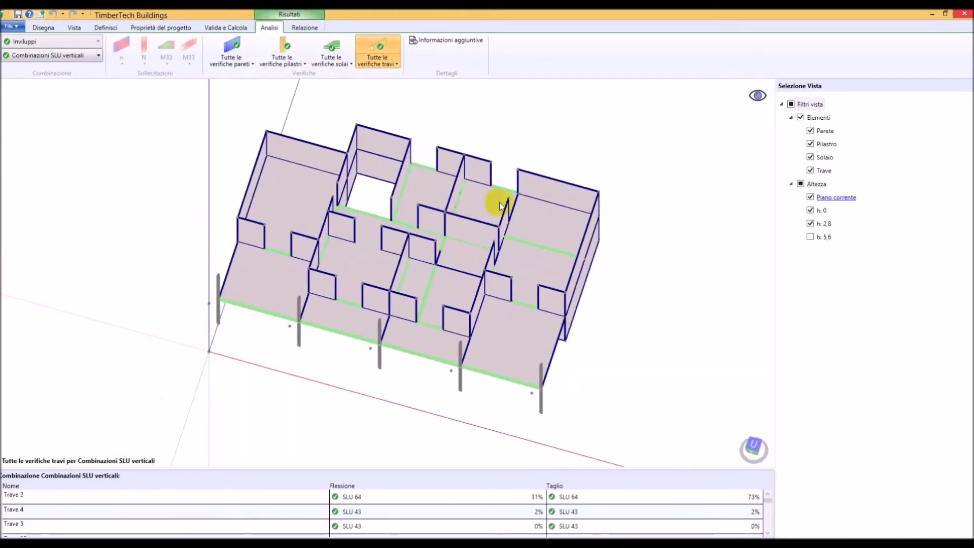
{"action": "left_click", "coordinate": [757, 96]}
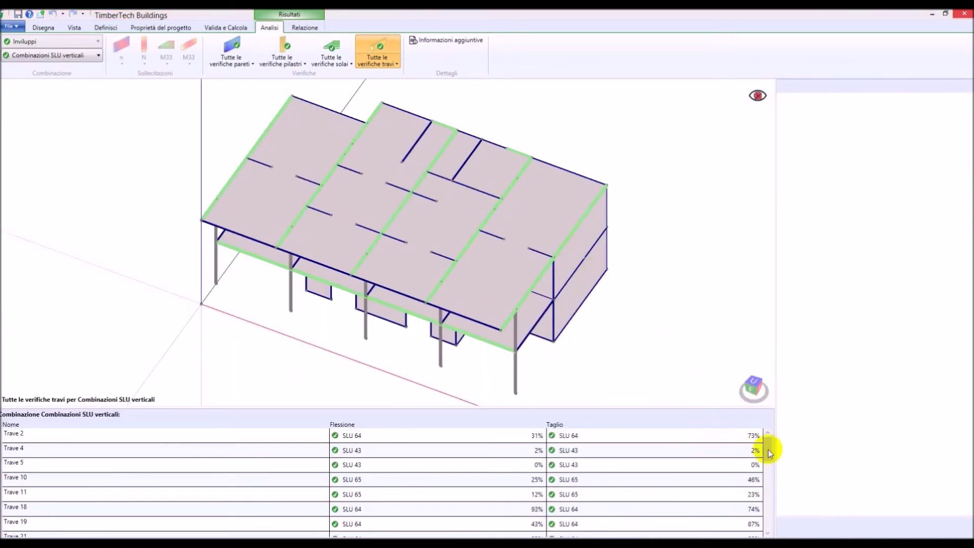
Review the beam verification table and the bending and shear checks of roof floor Solaio 24 and its adjoining Sezione 160x280 GL28h beam.
{"action": "mouse_move", "coordinate": [769, 444]}
{"action": "left_mouse_down"}
{"action": "mouse_move", "coordinate": [768, 525]}
{"action": "mouse_move", "coordinate": [767, 436]}
{"action": "left_mouse_up"}
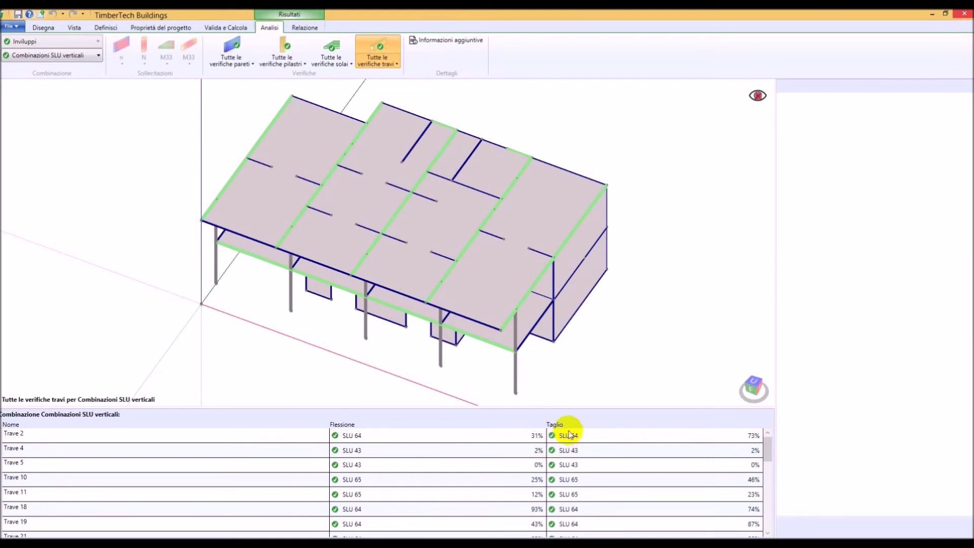
{"action": "left_click", "coordinate": [547, 233]}
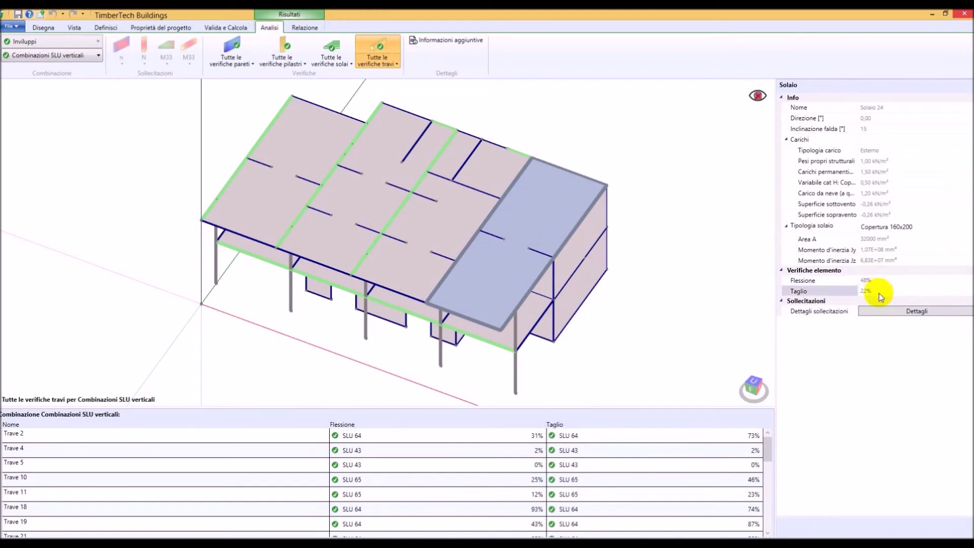
{"action": "left_click", "coordinate": [488, 224]}
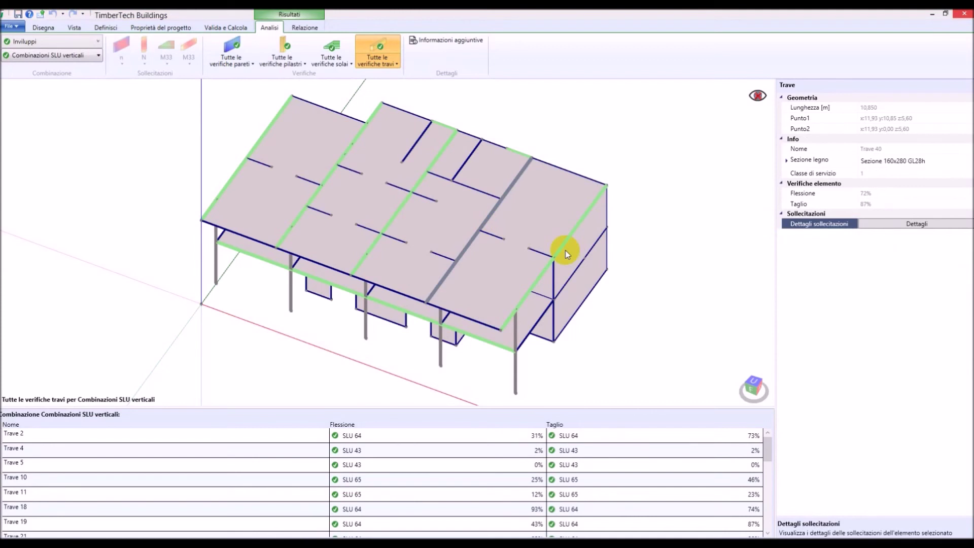
Generate the structural calculation report and review the floors' load schemes and moment envelopes in the Word document.
{"action": "left_click", "coordinate": [311, 28]}
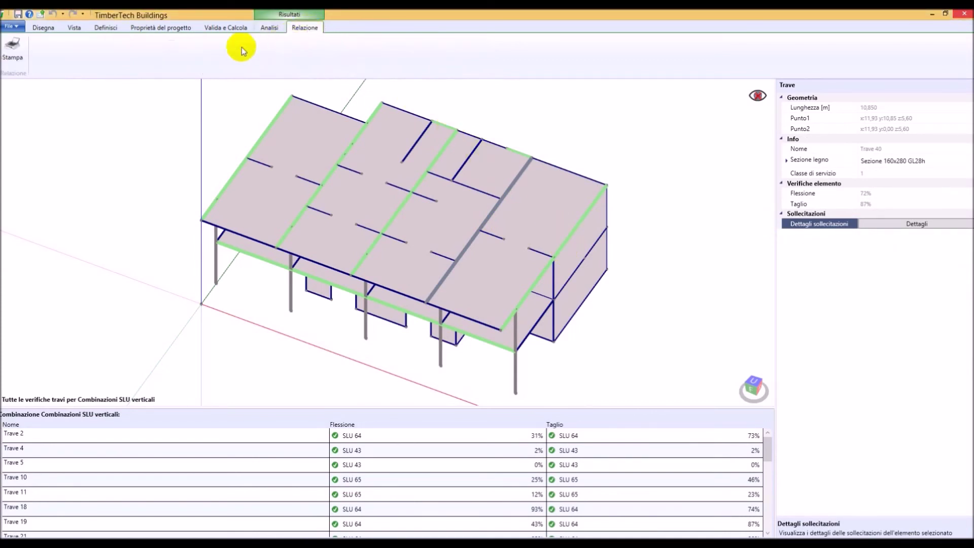
{"action": "left_click", "coordinate": [13, 48]}
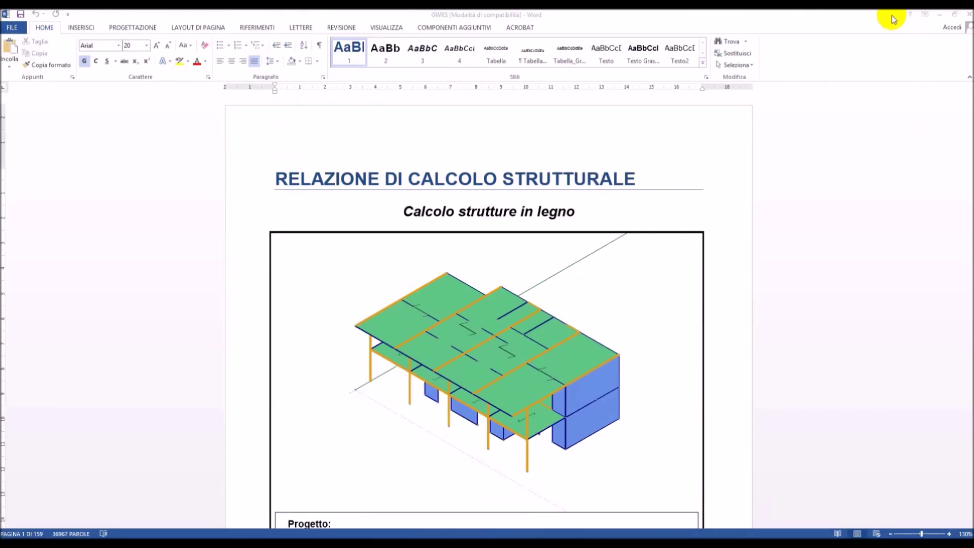
{"action": "left_click_drag", "start_coordinate": [968, 96], "coordinate": [969, 273]}
{"action": "scroll", "coordinate": [758, 327], "scroll_direction": "down", "scroll_amount": 4}
{"action": "scroll", "coordinate": [760, 328], "scroll_direction": "down", "scroll_amount": 20}
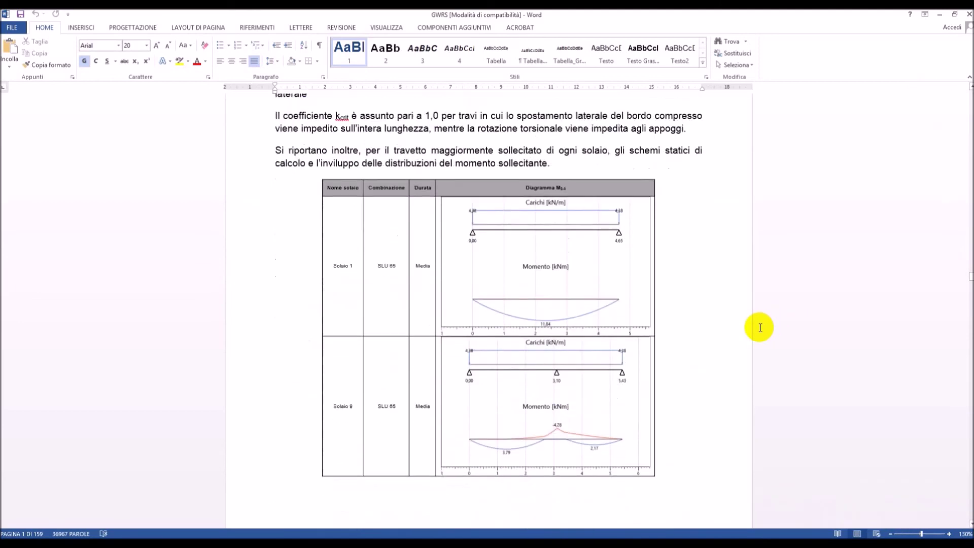
{"action": "scroll", "coordinate": [760, 328], "scroll_direction": "down", "scroll_amount": 2}
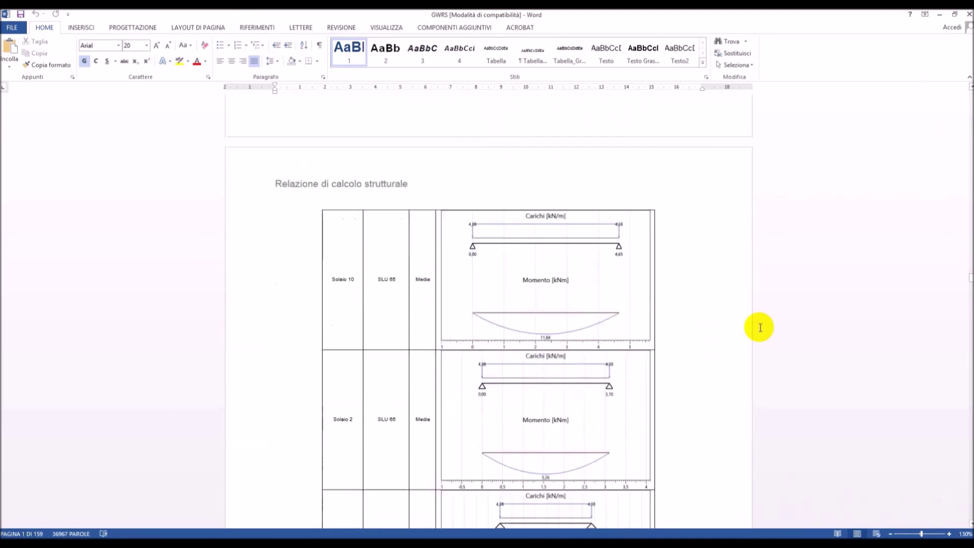
{"action": "scroll", "coordinate": [761, 327], "scroll_direction": "down", "scroll_amount": 10}
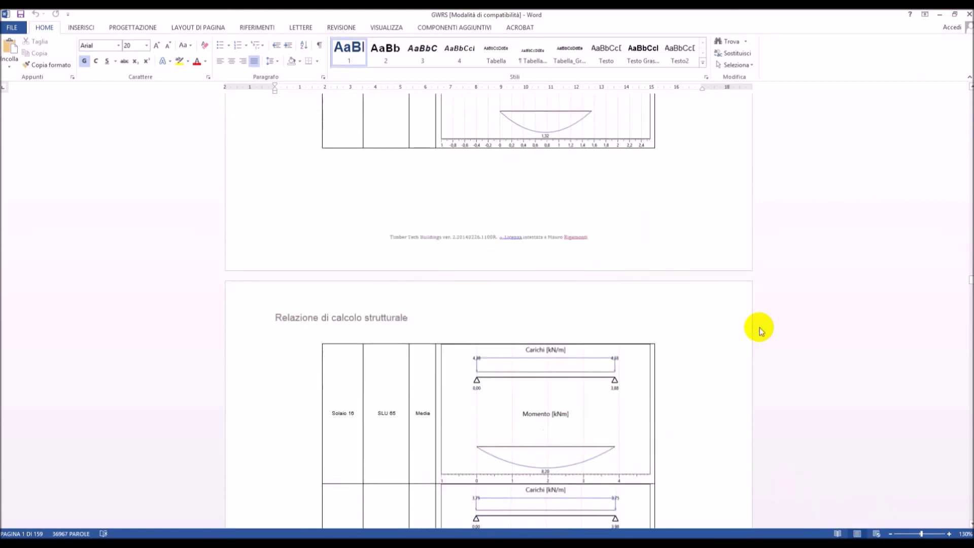